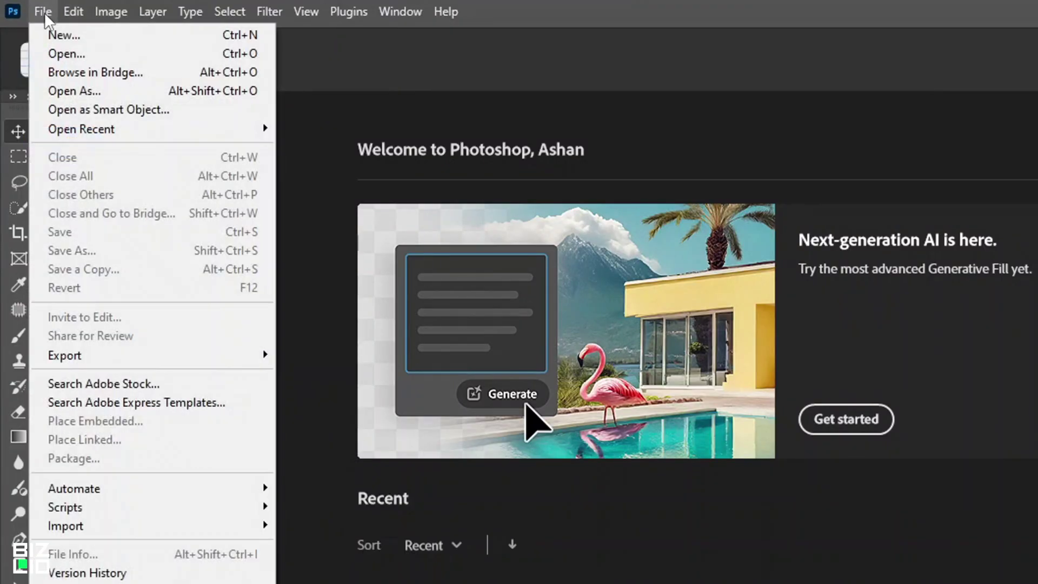
# Create a new 1080 x 1350 px RGB document at 72 pixels per inch with a white background.
pyautogui.hotkey('ctrl', 'n')
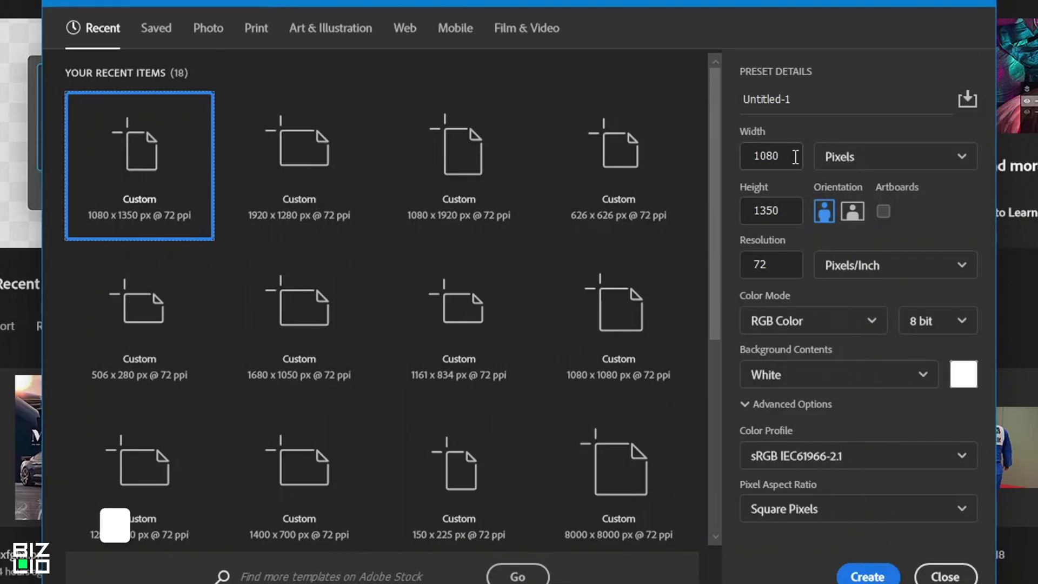
pyautogui.moveTo(722, 207); pyautogui.dragTo(688, 207)
pyautogui.click(723, 242)
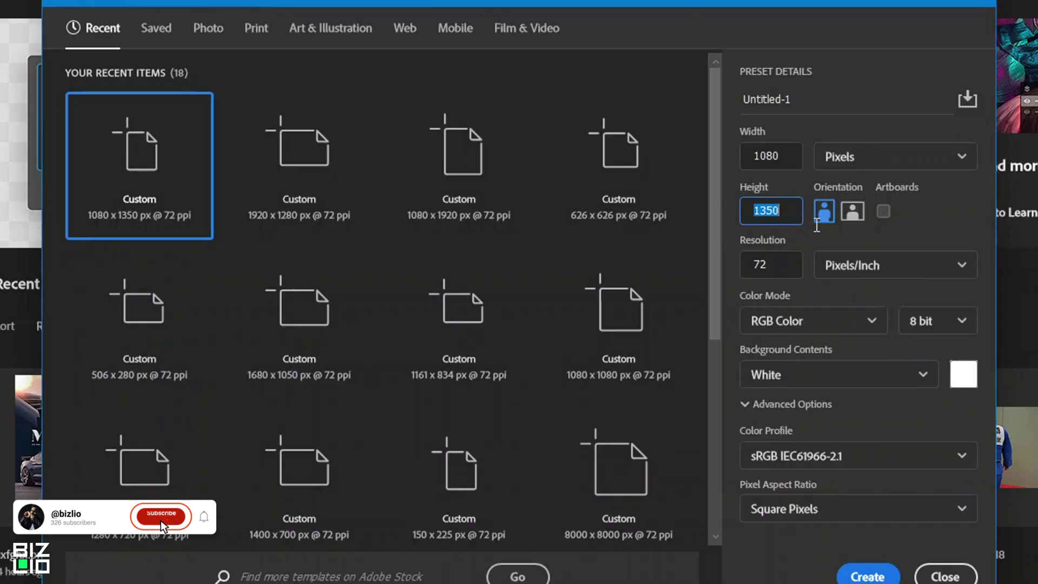
pyautogui.click(789, 266)
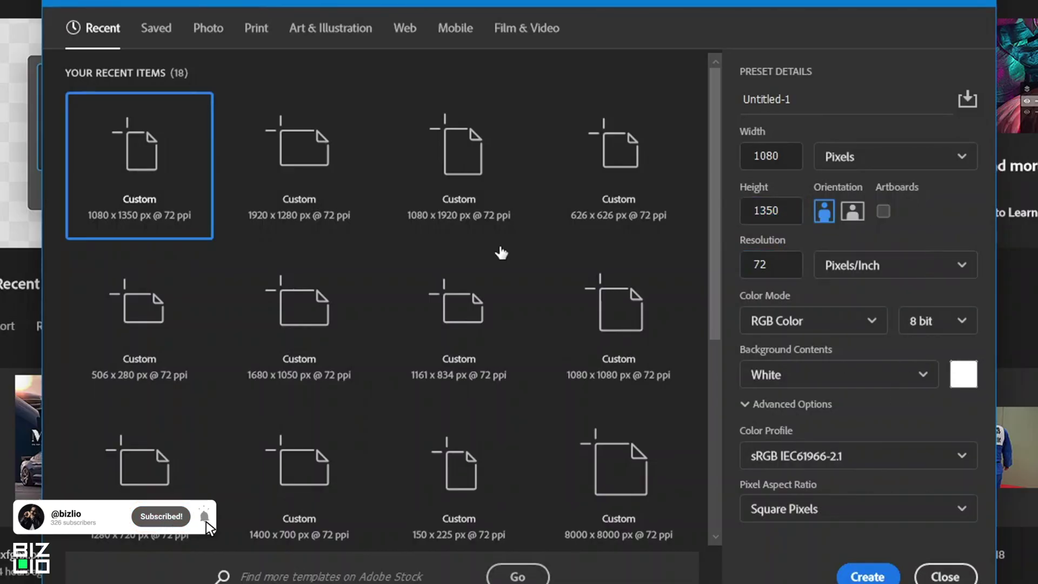
pyautogui.click(862, 576)
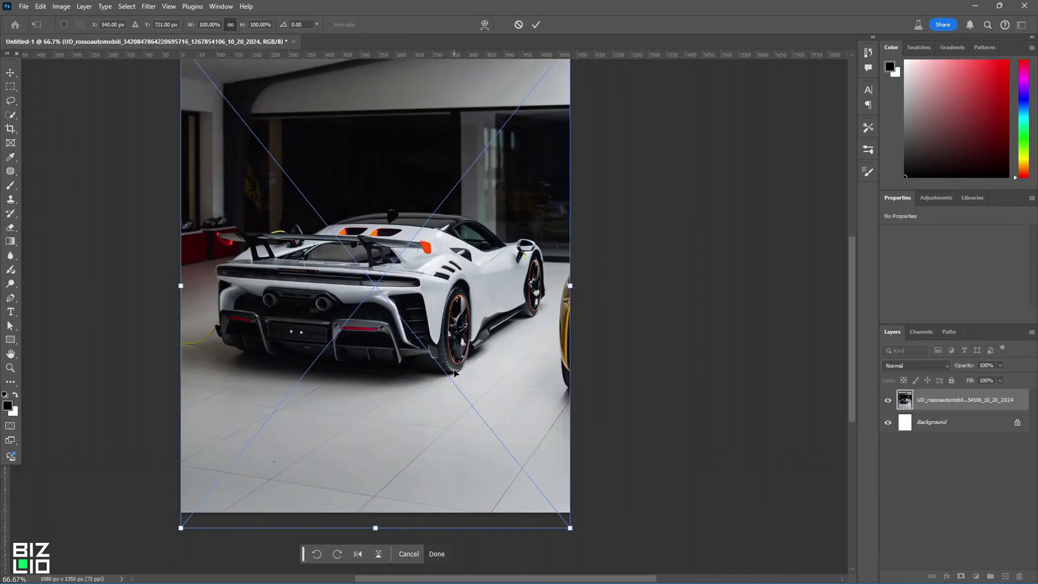
# Move the placed white sports car photo down to a Y position of 184 px and commit the placement.
pyautogui.moveTo(454, 372); pyautogui.dragTo(452, 423)
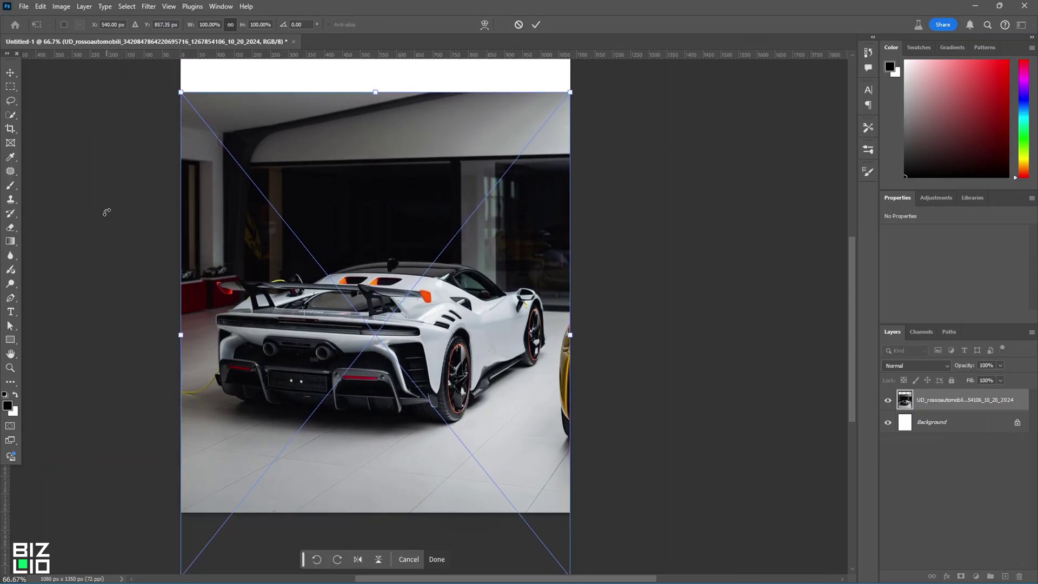
pyautogui.press('Return')
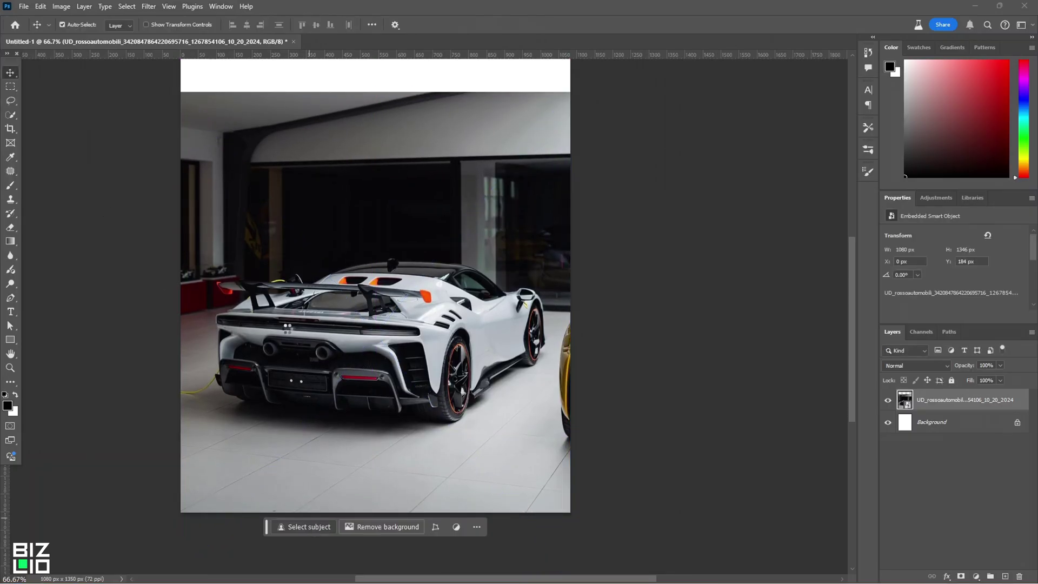
# Select the car with Select Subject, extend the selection over the showroom floor with Quick Selection, and mask out the rest.
pyautogui.click(306, 526)
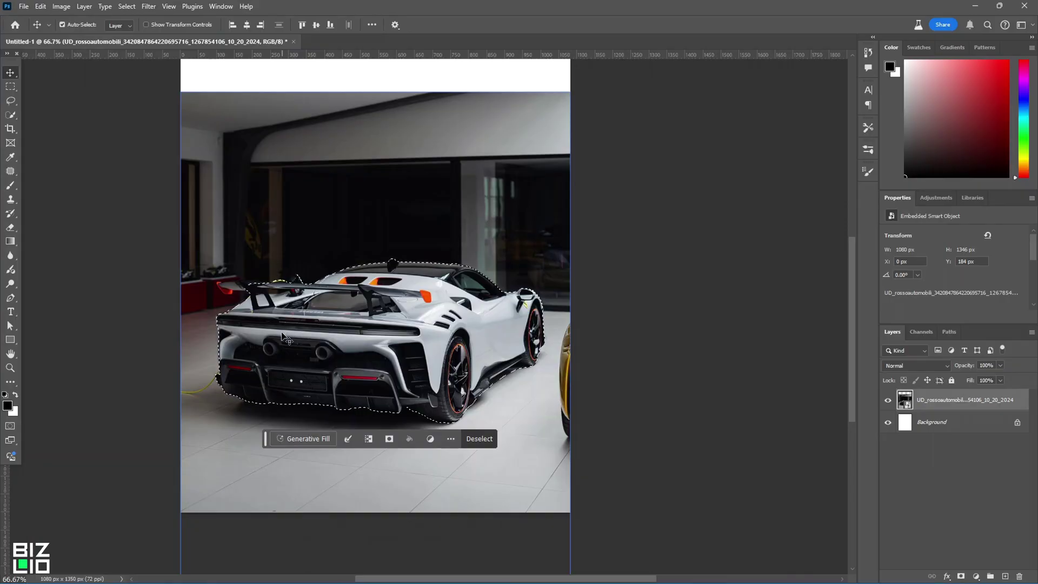
pyautogui.rightClick(17, 101)
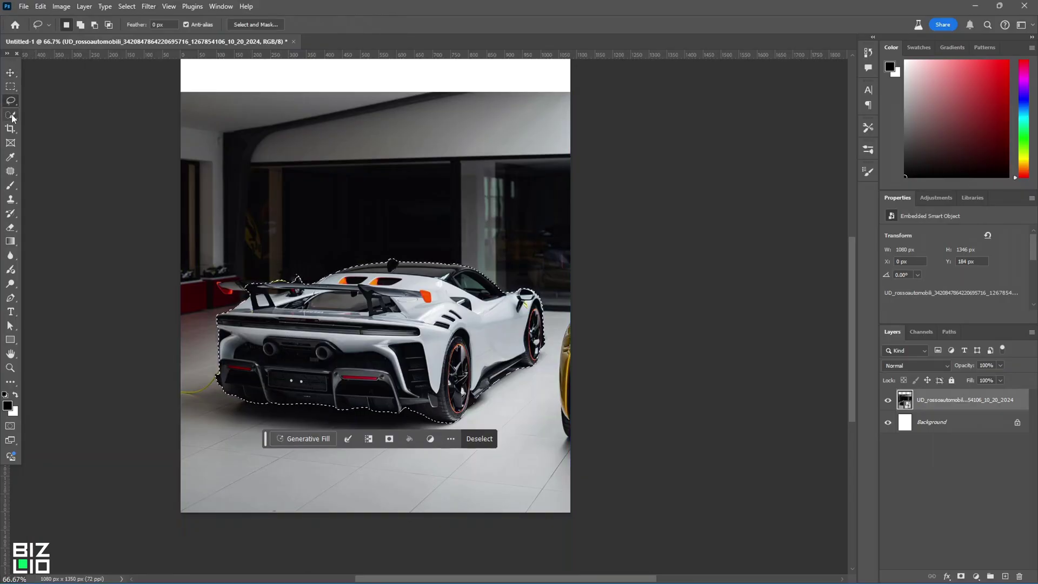
pyautogui.rightClick(13, 116)
pyautogui.click(44, 128)
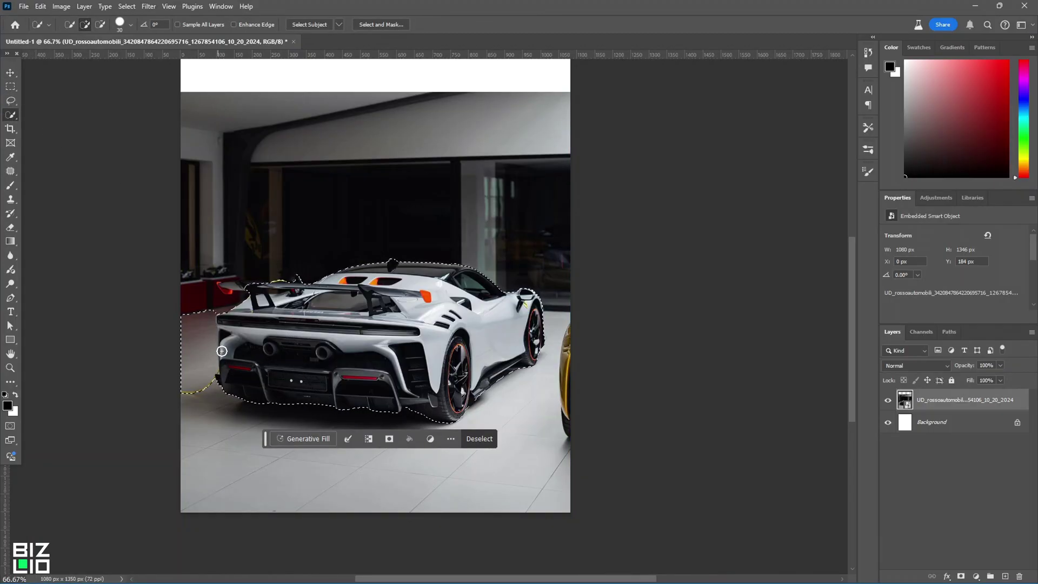
pyautogui.click(532, 361)
pyautogui.moveTo(254, 293); pyautogui.dragTo(237, 287)
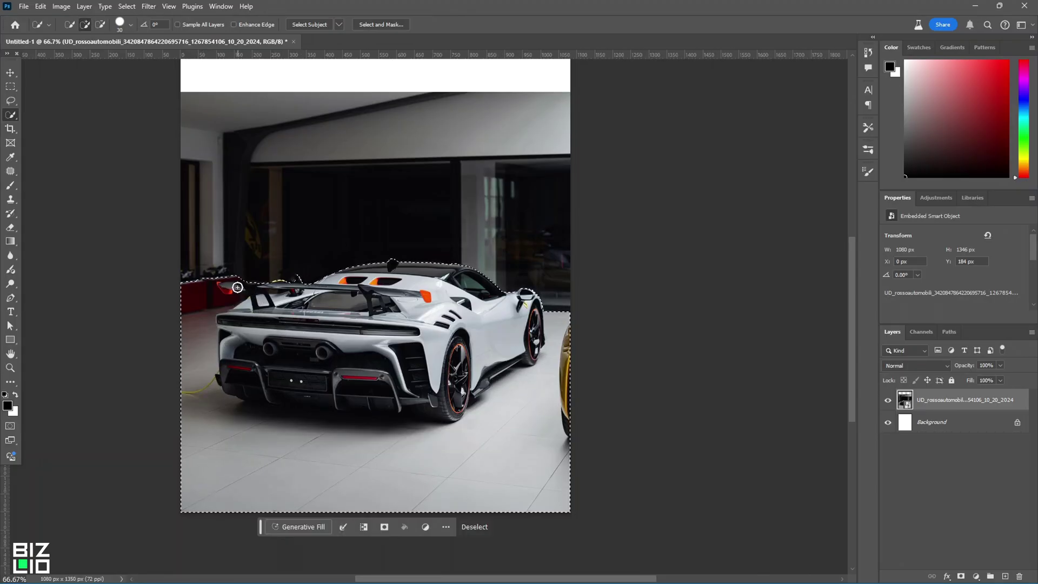
pyautogui.click(385, 527)
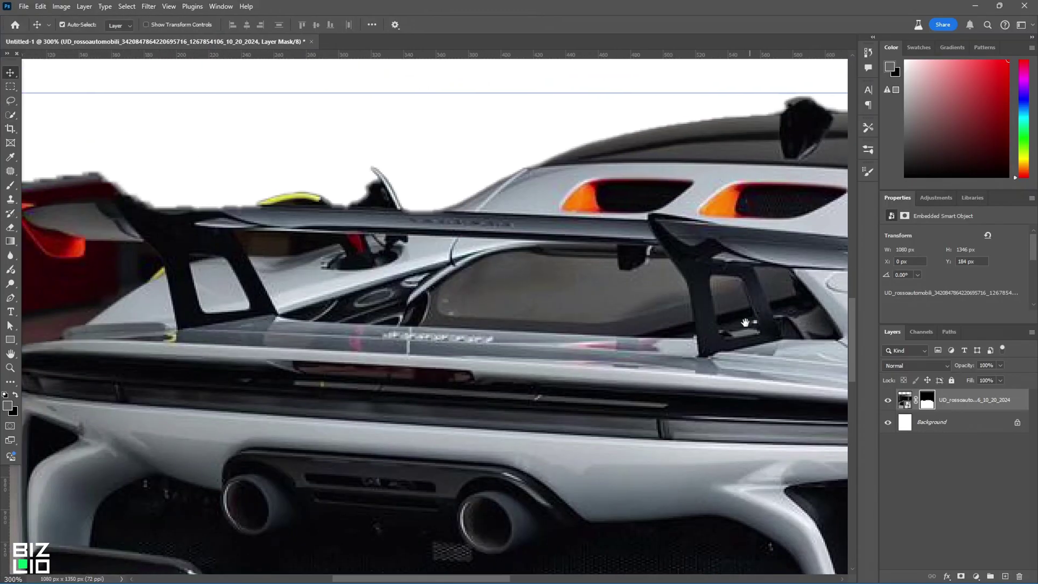
# Lasso the leftover background objects above the middle of the rear wing and erase them from the layer mask.
pyautogui.moveTo(108, 293)
pyautogui.mouseDown()
pyautogui.moveTo(347, 301)
pyautogui.moveTo(135, 260)
pyautogui.mouseUp()
pyautogui.press('l')
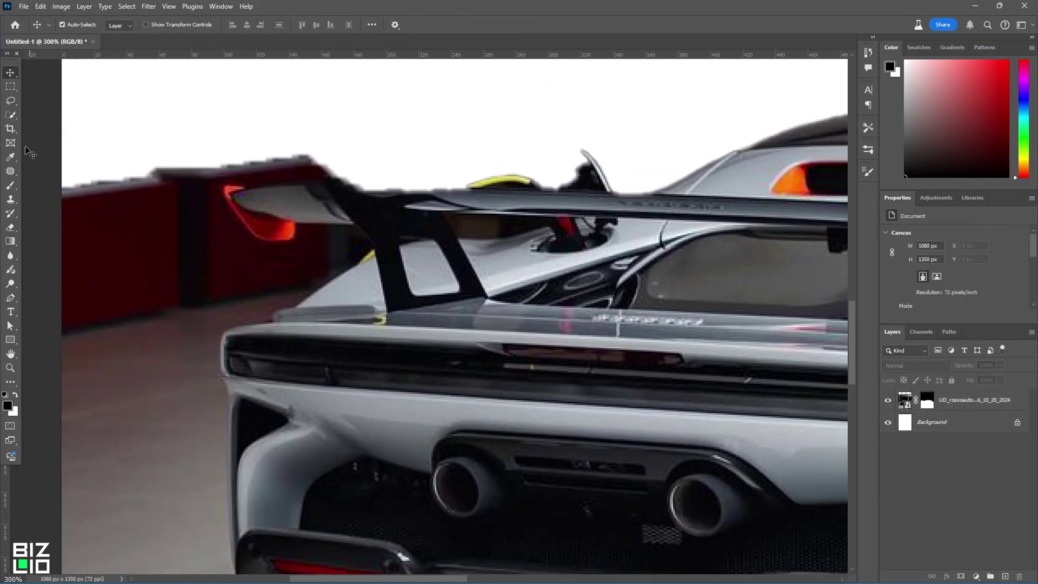
pyautogui.moveTo(463, 189); pyautogui.dragTo(482, 121)
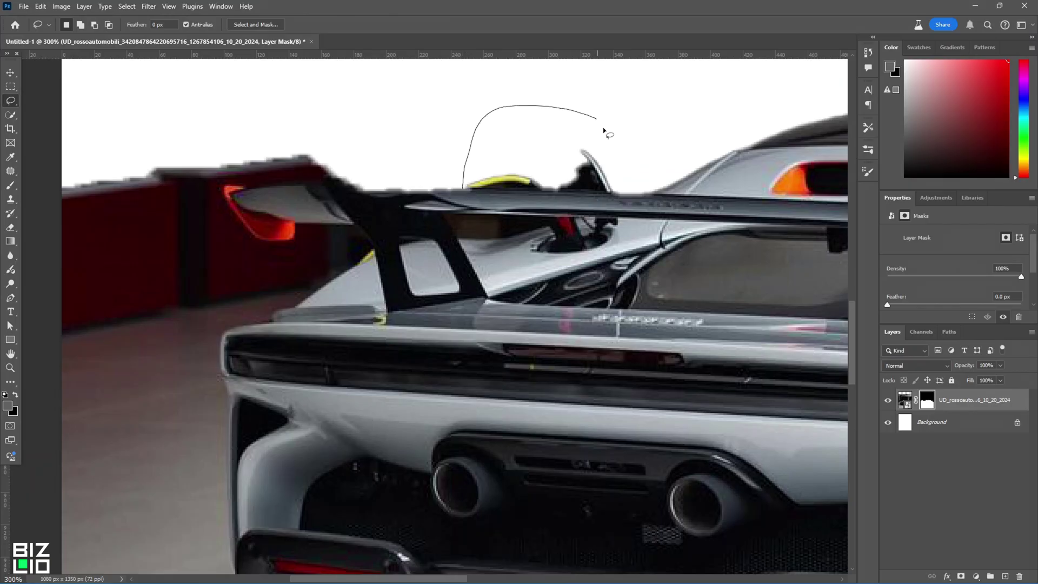
pyautogui.moveTo(620, 194); pyautogui.dragTo(621, 195)
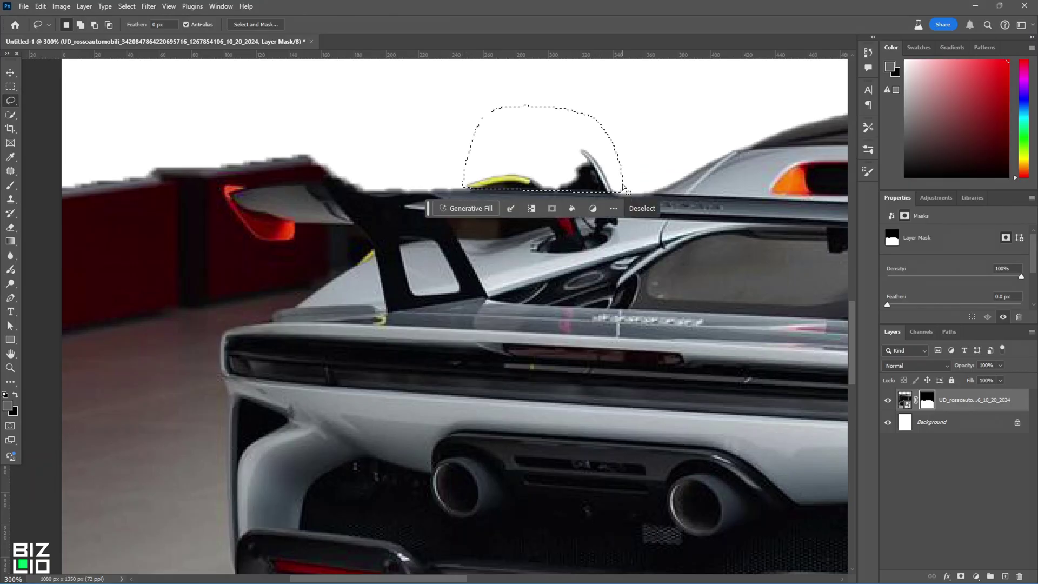
pyautogui.press('Delete')
pyautogui.hotkey('ctrl', 'd')
# Lasso the red cabinets around the rear wing's left tip, following the car's edge, and mask them out.
pyautogui.scroll(2, 355, 140)
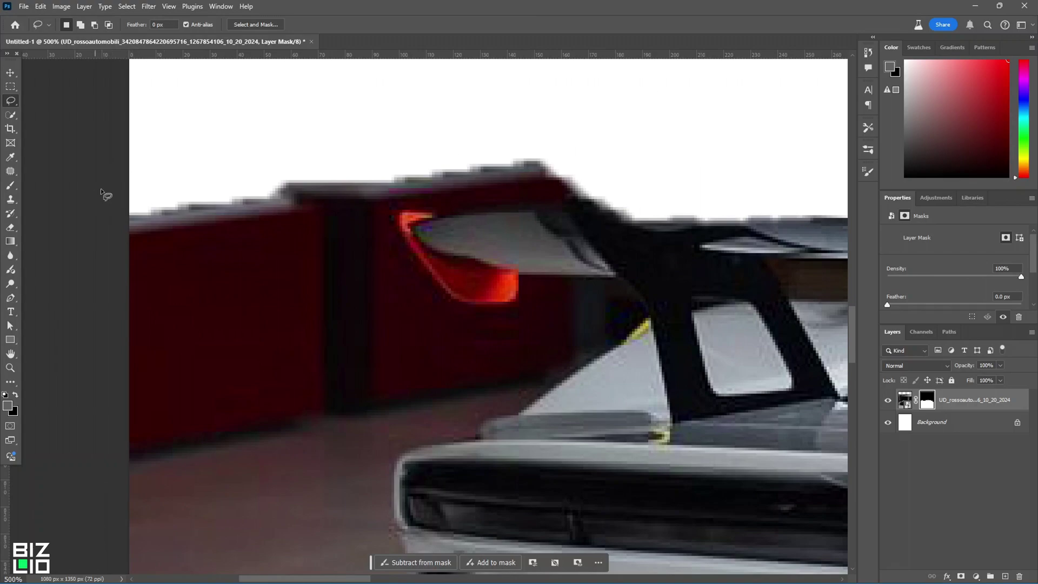
pyautogui.moveTo(101, 191)
pyautogui.mouseDown()
pyautogui.moveTo(316, 116)
pyautogui.moveTo(631, 178)
pyautogui.mouseUp()
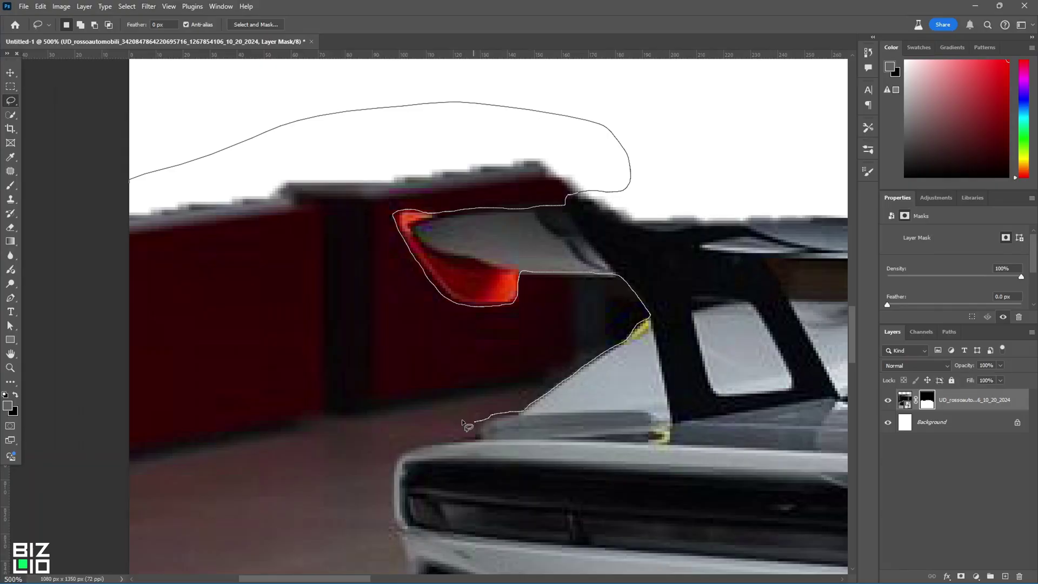
pyautogui.moveTo(58, 195); pyautogui.dragTo(54, 193)
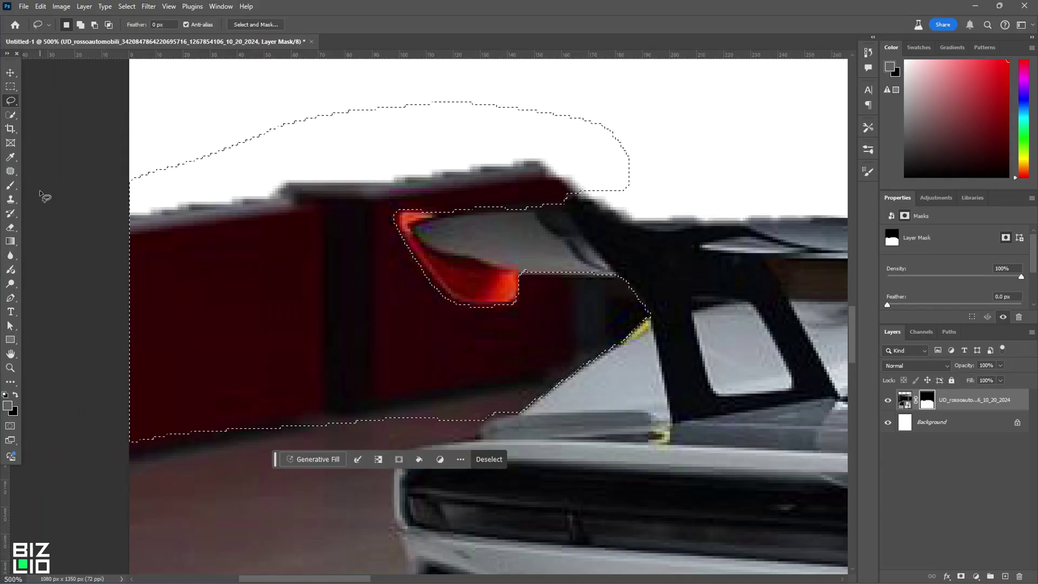
# Remove the yellow car at the photo's right edge using Generative Fill with the prompt "remove", and choose among the generated variations.
pyautogui.click(502, 551)
pyautogui.write('remo')
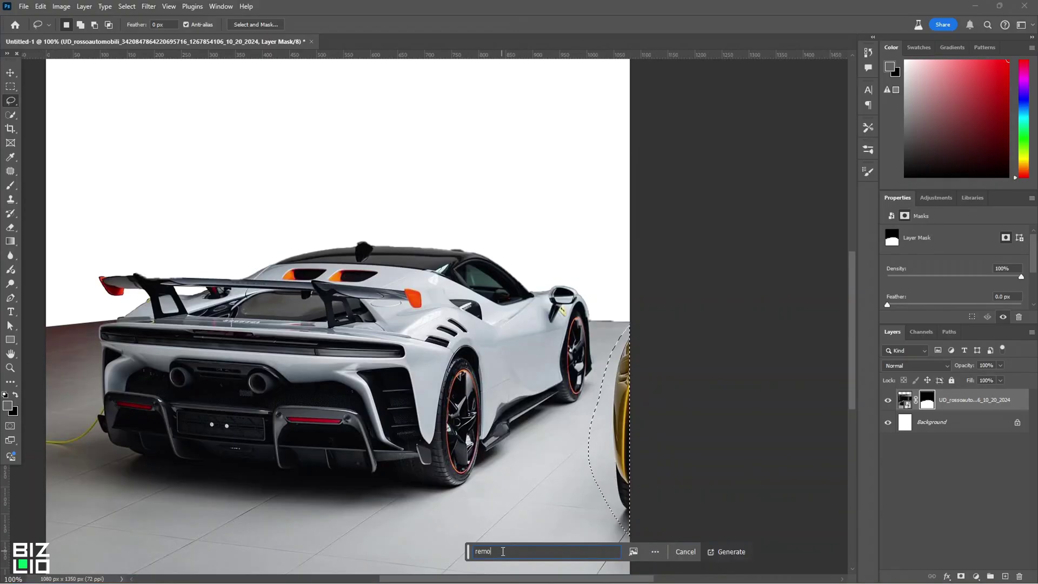
pyautogui.write('ve')
pyautogui.press('Return')
pyautogui.click(520, 230)
pyautogui.press('Return')
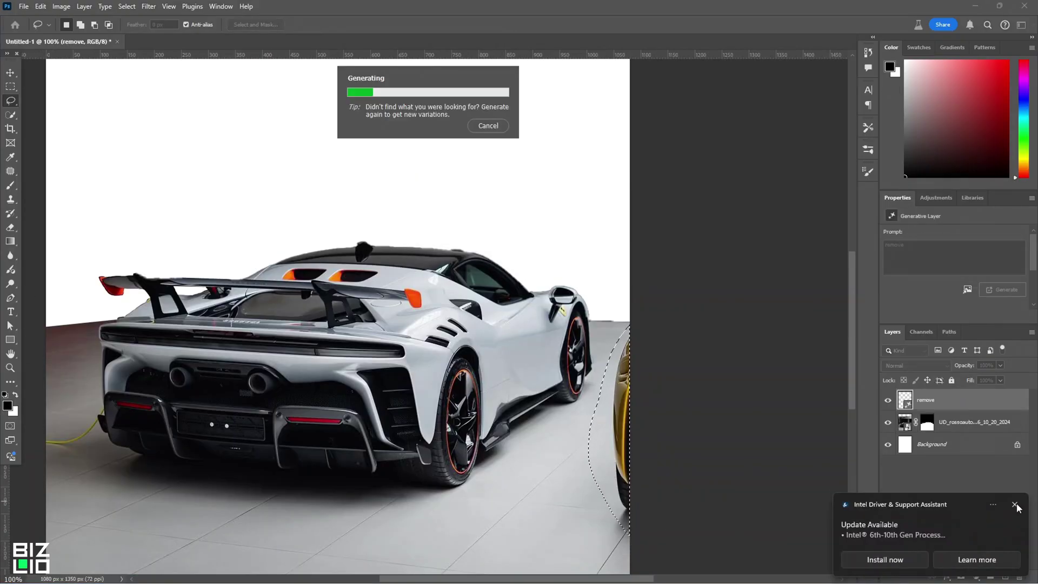
pyautogui.click(1017, 506)
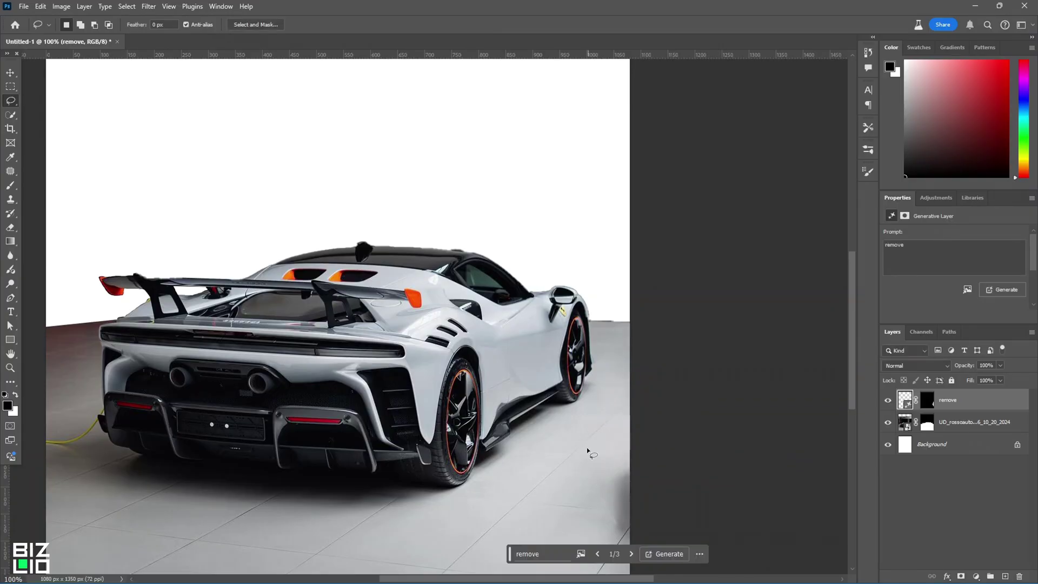
pyautogui.click(631, 554)
pyautogui.click(631, 554)
# Lasso the yellow cable on the floor at the photo's left edge and remove it with Generative Fill.
pyautogui.moveTo(39, 437)
pyautogui.mouseDown()
pyautogui.moveTo(110, 407)
pyautogui.moveTo(34, 444)
pyautogui.mouseUp()
pyautogui.click(57, 463)
pyautogui.click(295, 464)
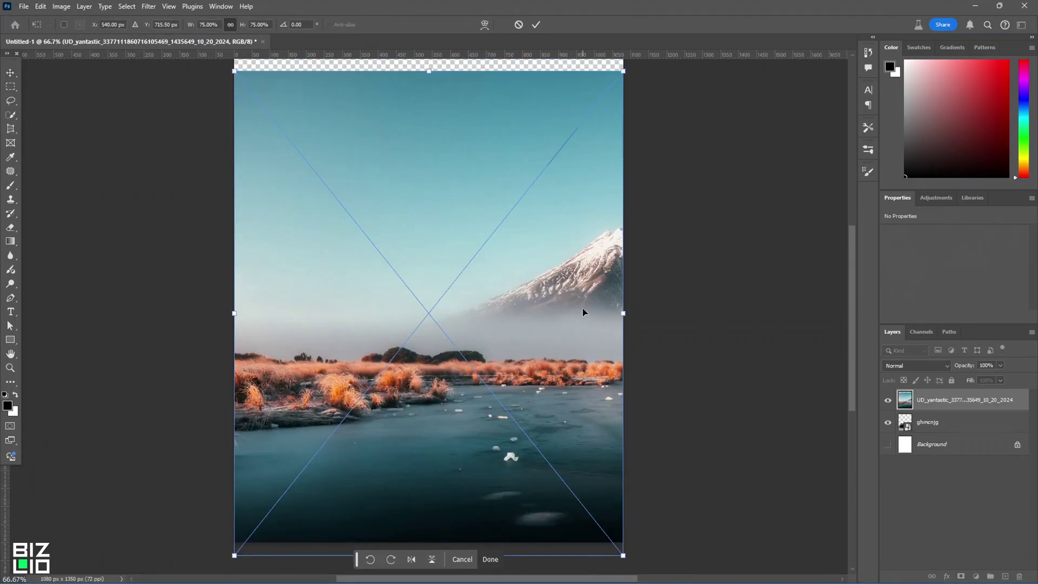
# Place the mountain lake landscape layer beneath the car layer and shift it upward so the mountain shows above the car.
pyautogui.moveTo(545, 324); pyautogui.dragTo(545, 296)
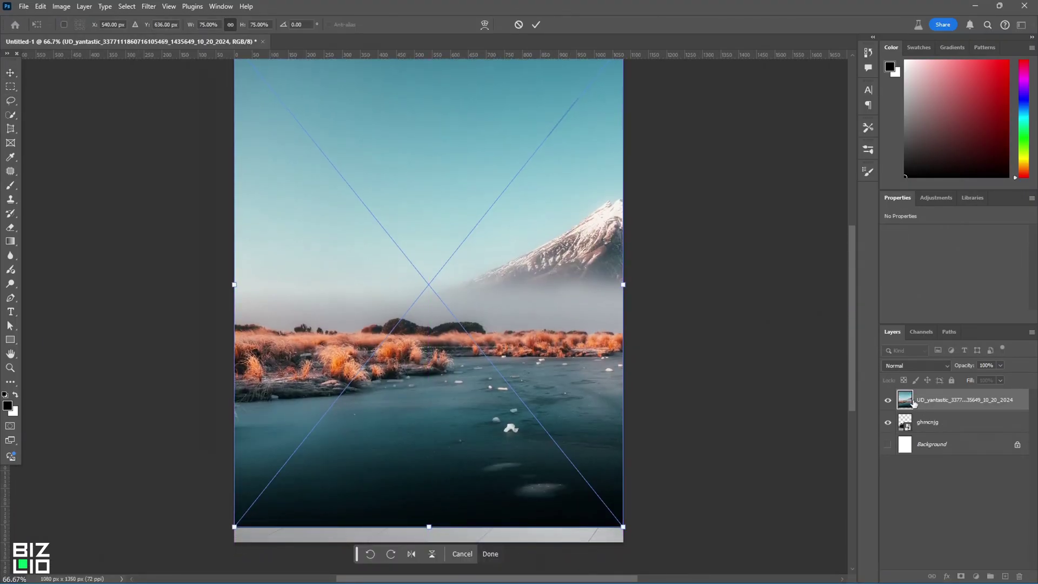
pyautogui.moveTo(913, 403); pyautogui.dragTo(908, 430)
pyautogui.moveTo(604, 280); pyautogui.dragTo(604, 208)
pyautogui.scroll(2, 654, 305)
pyautogui.scroll(-3, 620, 328)
pyautogui.scroll(2, 599, 241)
# Add the white title text "Ferrari" in 75 pt Bank Gothic BT Medium and centre it in the sky above the car.
pyautogui.press('t')
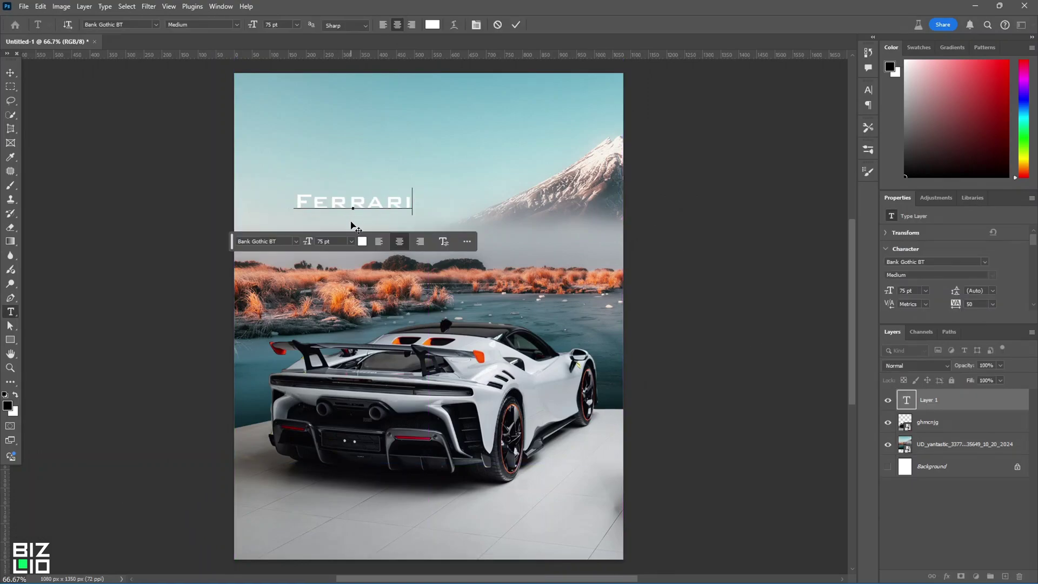
pyautogui.press('Escape')
pyautogui.press('v')
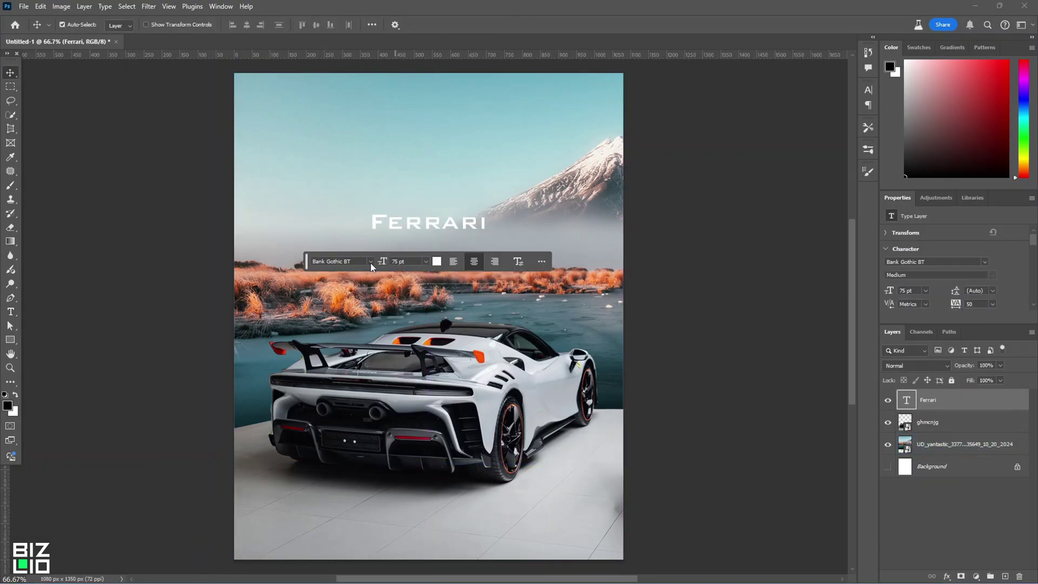
# Change the Ferrari title's font to Refile Regular, scale it to about 142%, and recentre it above the car.
pyautogui.click(338, 261)
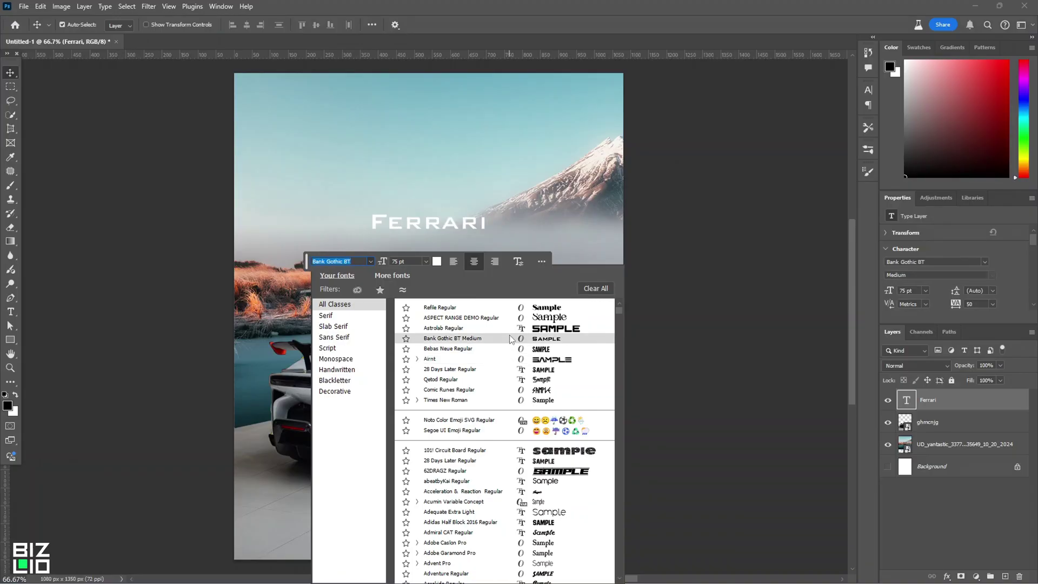
pyautogui.click(510, 336)
pyautogui.click(371, 261)
pyautogui.click(559, 319)
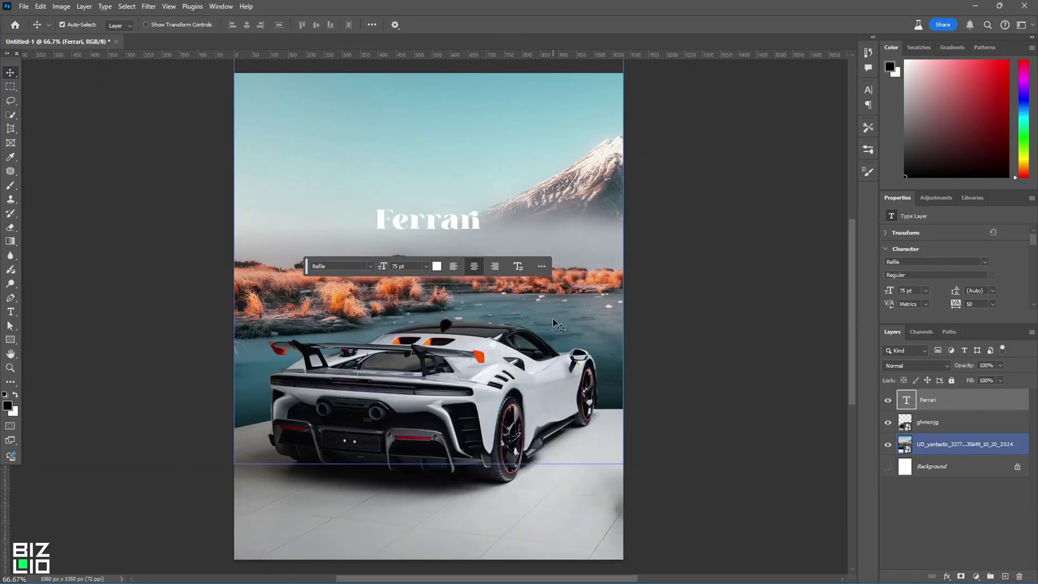
pyautogui.moveTo(481, 241)
pyautogui.mouseDown()
pyautogui.moveTo(520, 262)
pyautogui.moveTo(464, 234)
pyautogui.mouseUp()
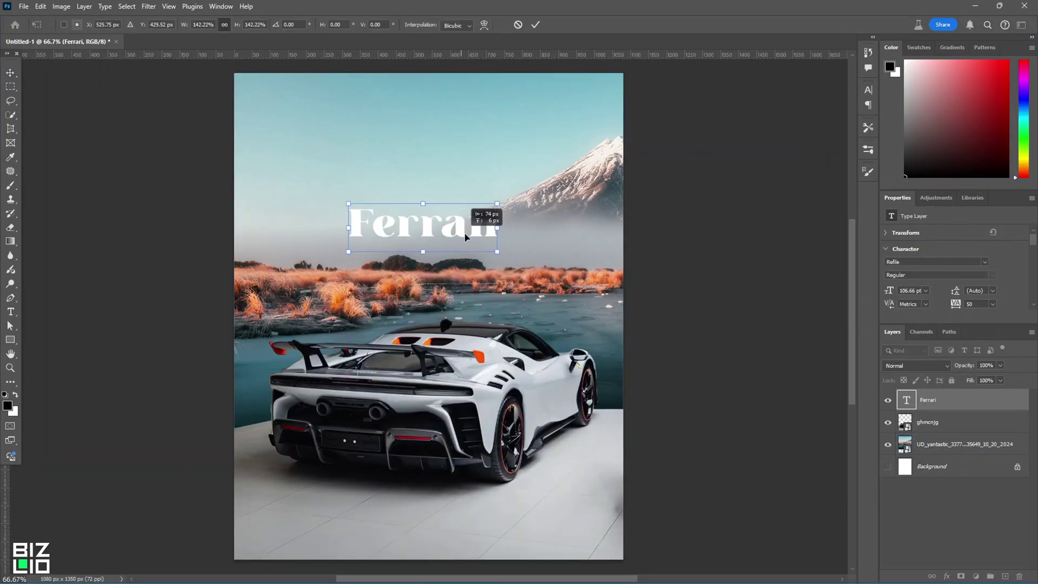
pyautogui.moveTo(465, 234); pyautogui.dragTo(471, 236)
# Create a paragraph text box on the floor below the car, insert the "Ferrari S.p.A." company description, and set it to 11 pt.
pyautogui.moveTo(308, 464); pyautogui.dragTo(550, 505)
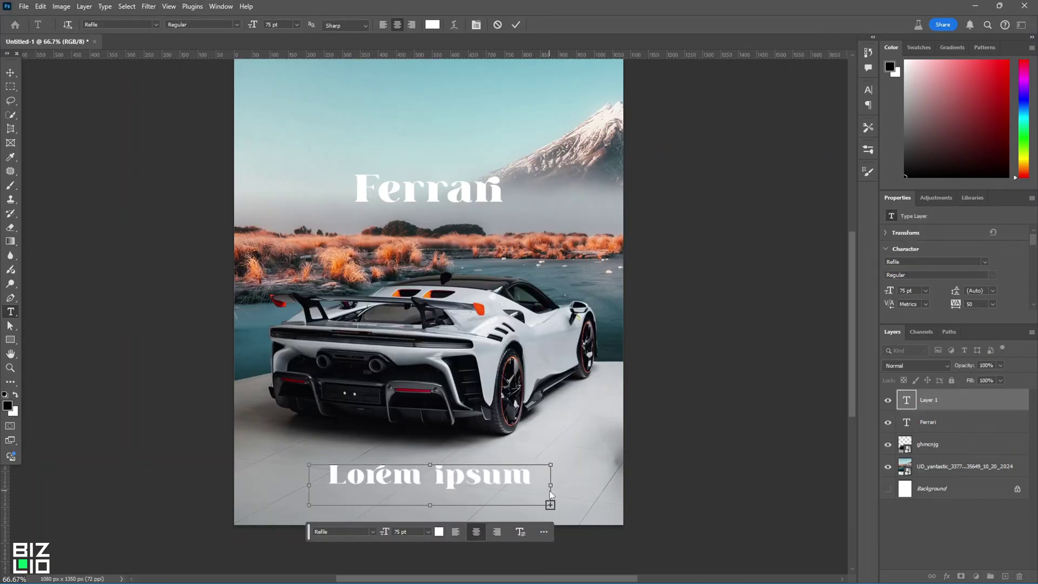
pyautogui.write('Ferrari S.p.A.')
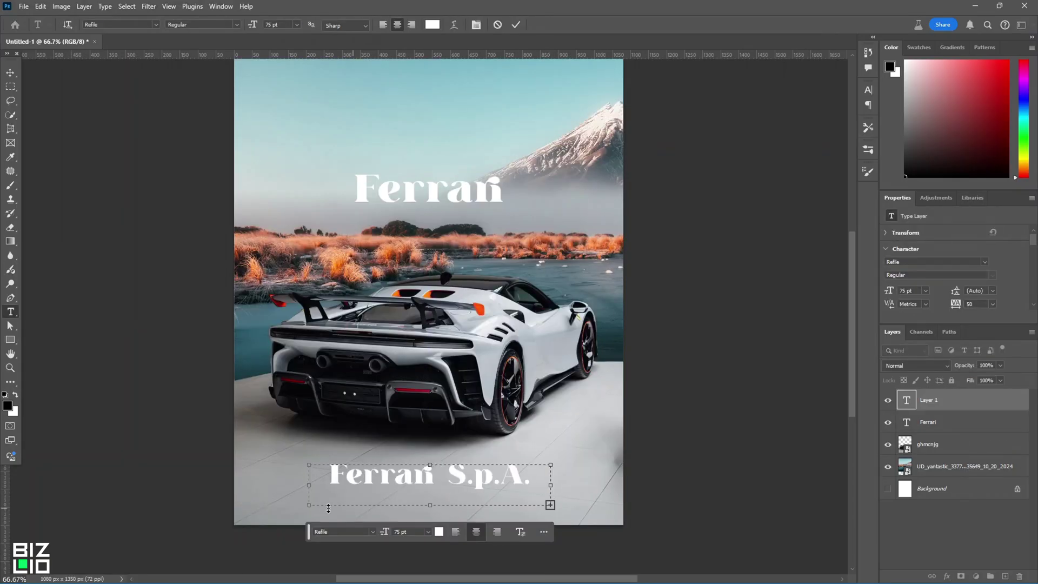
pyautogui.hotkey('ctrl', 'a')
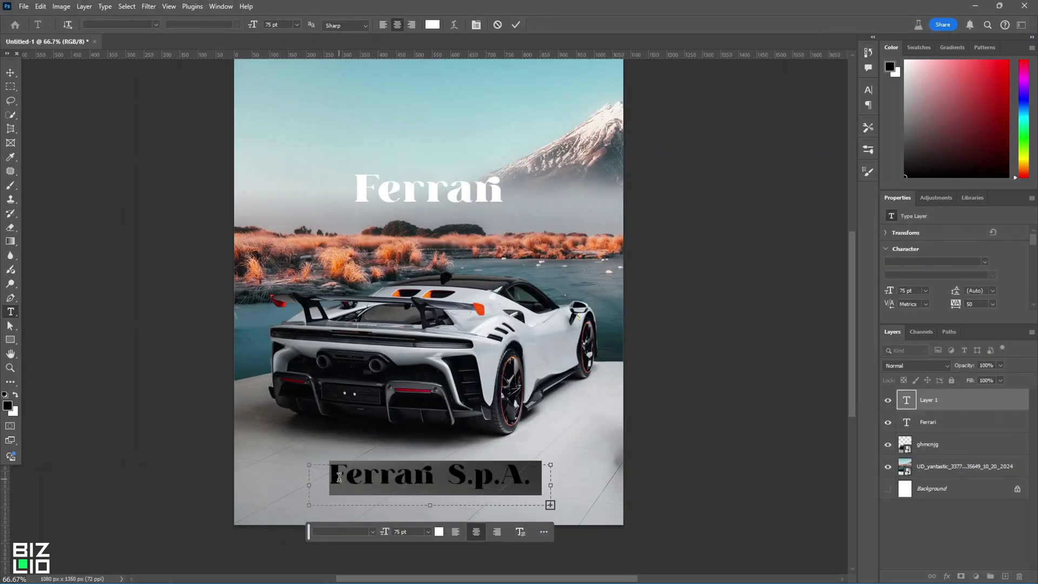
pyautogui.click(426, 532)
pyautogui.click(413, 417)
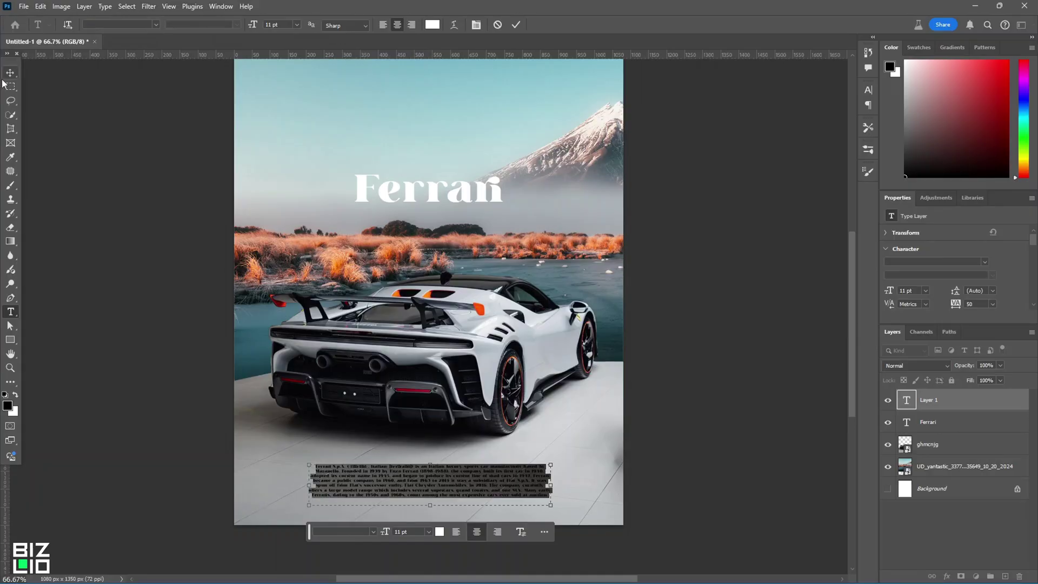
# Widen the description's text box to about 755 px and centre the paragraph horizontally on the poster.
pyautogui.moveTo(551, 485); pyautogui.dragTo(580, 480)
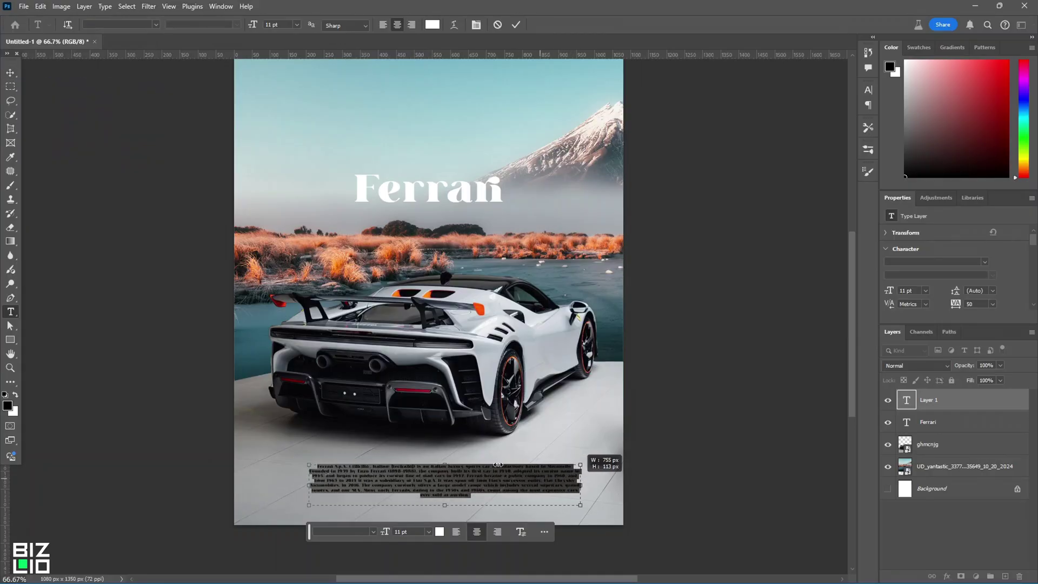
pyautogui.click(10, 73)
pyautogui.moveTo(446, 479); pyautogui.dragTo(429, 479)
# Change the font of the whole description paragraph below the car to a wide small-caps typeface.
pyautogui.click(372, 531)
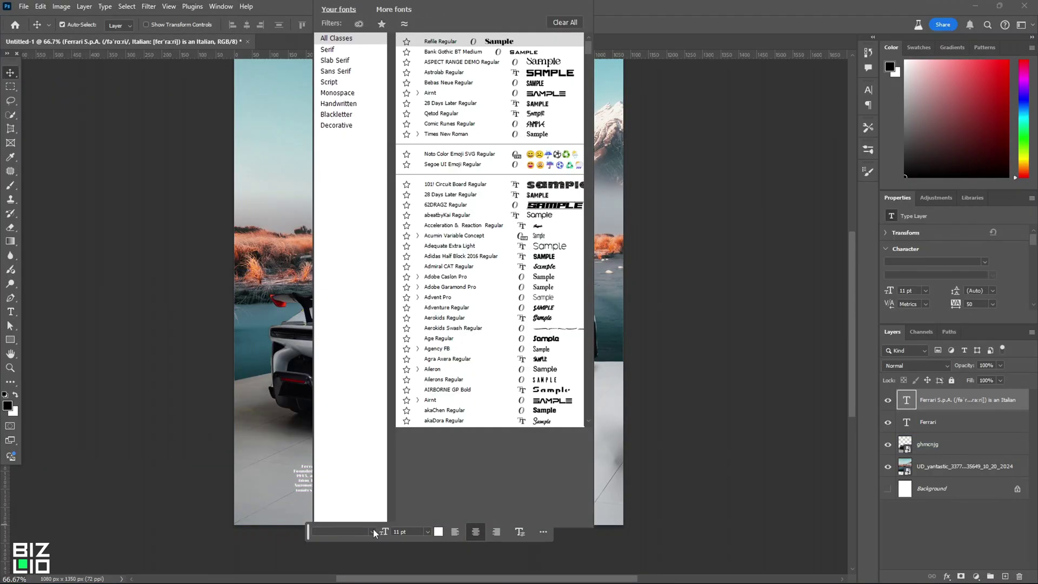
pyautogui.click(675, 394)
pyautogui.doubleClick(443, 486)
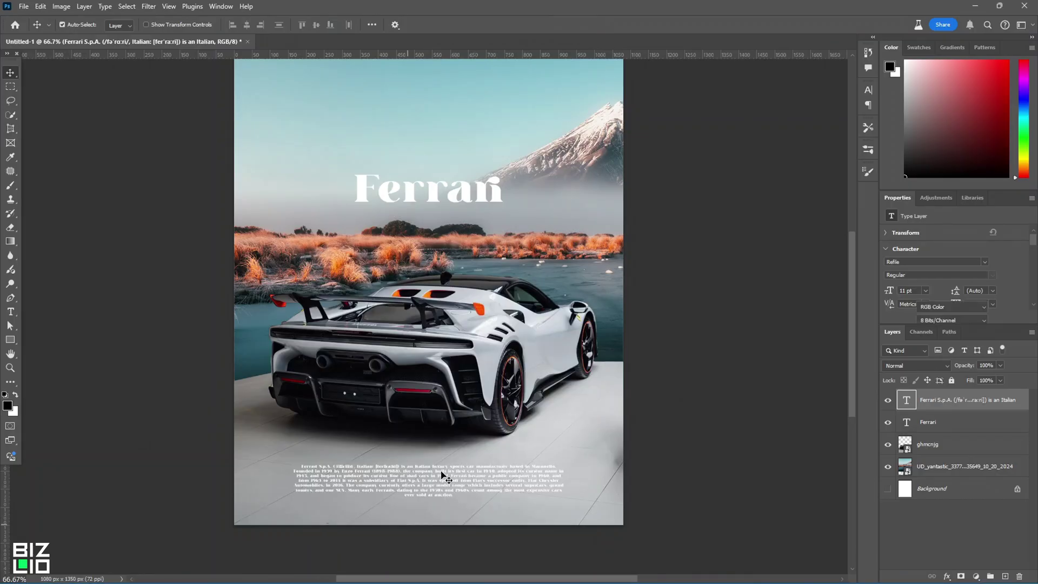
pyautogui.doubleClick(443, 477)
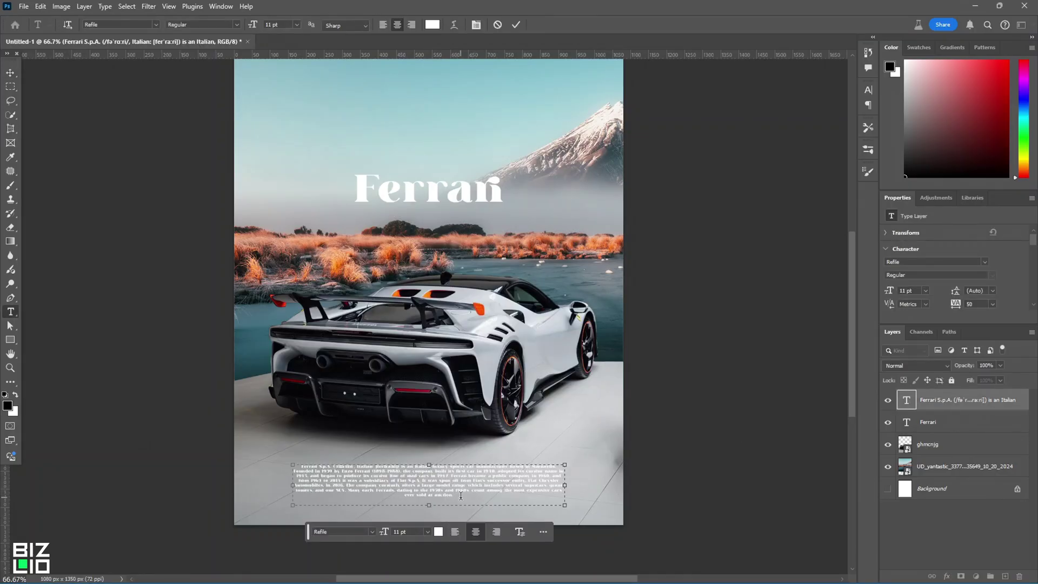
pyautogui.hotkey('ctrl', 'a')
pyautogui.click(372, 532)
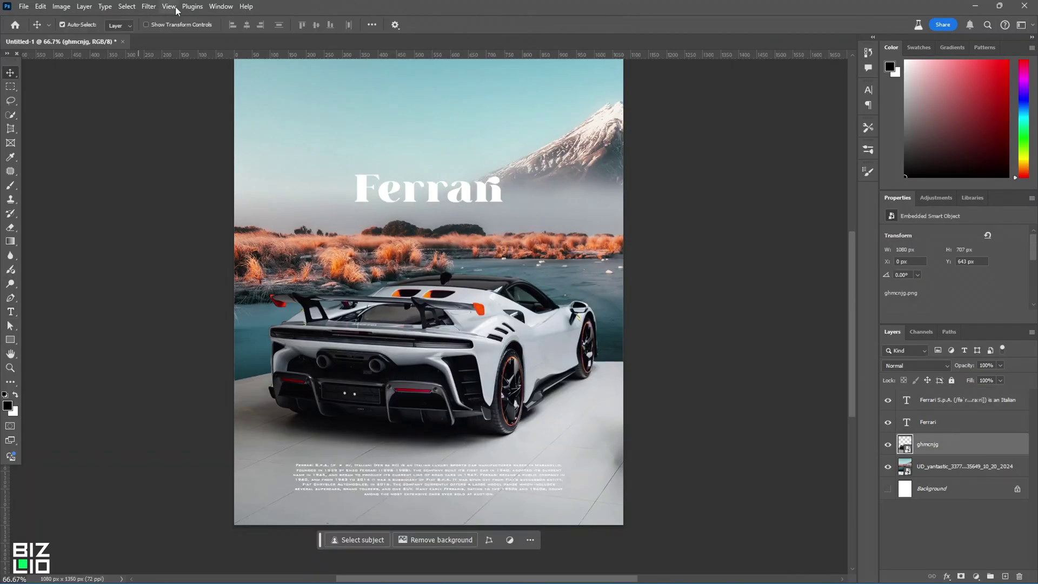
# Apply the Harmonization neural filter to the car layer as a smart filter, using the mountain lake background as reference at strength 85.
pyautogui.click(149, 6)
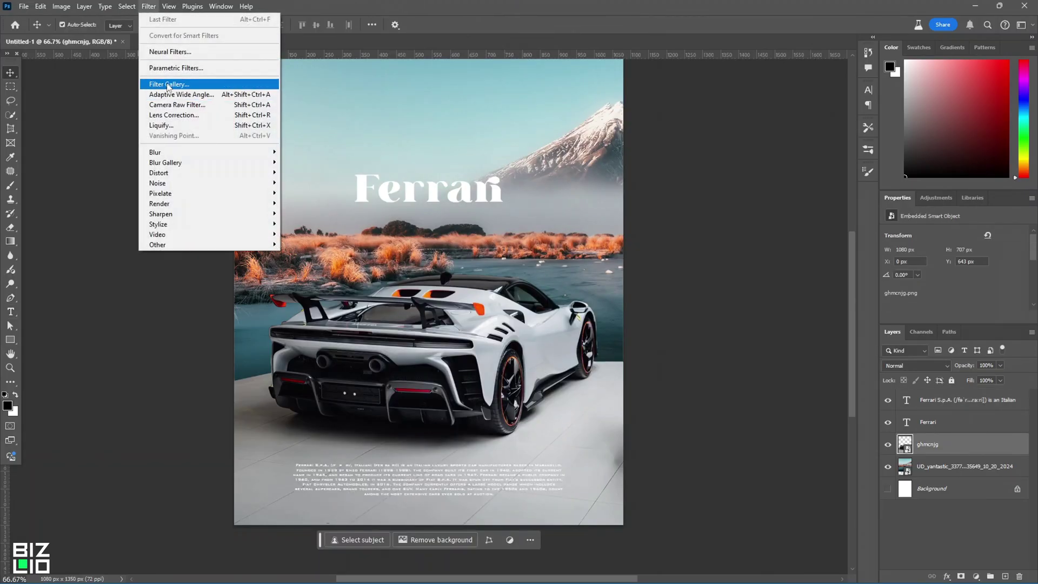
pyautogui.click(169, 52)
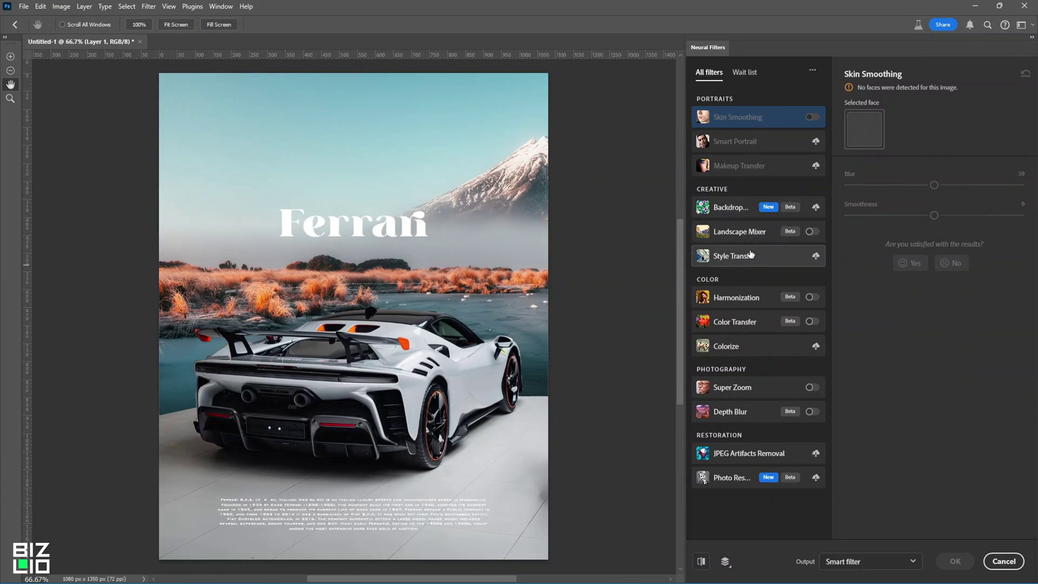
pyautogui.click(771, 300)
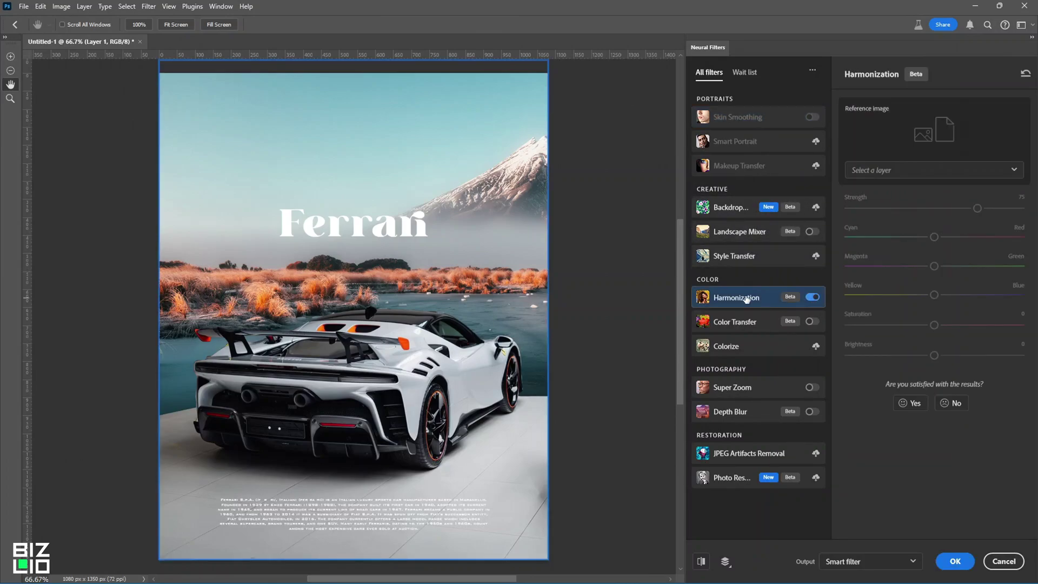
pyautogui.click(989, 168)
pyautogui.click(928, 197)
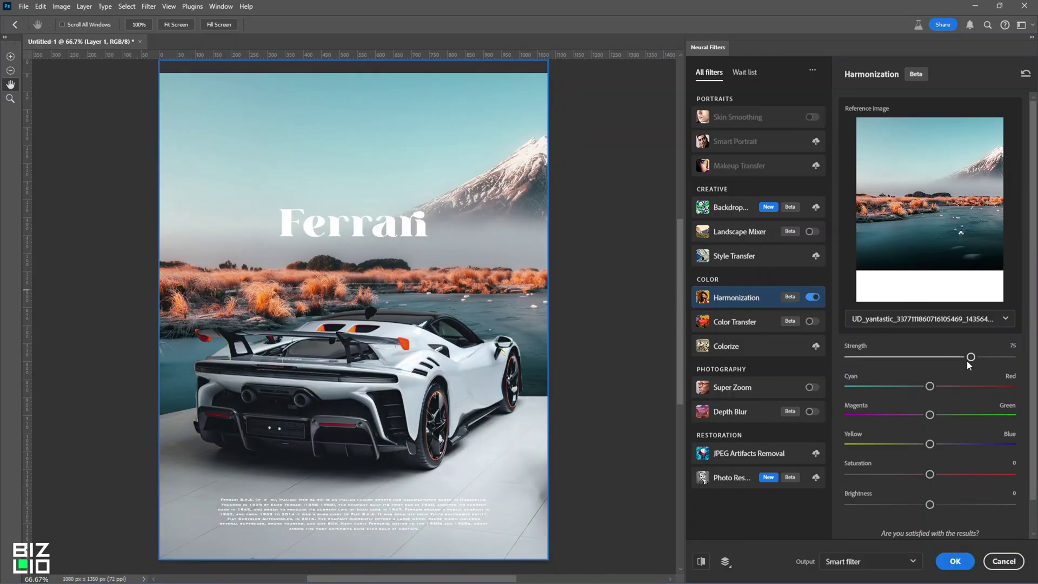
pyautogui.click(953, 560)
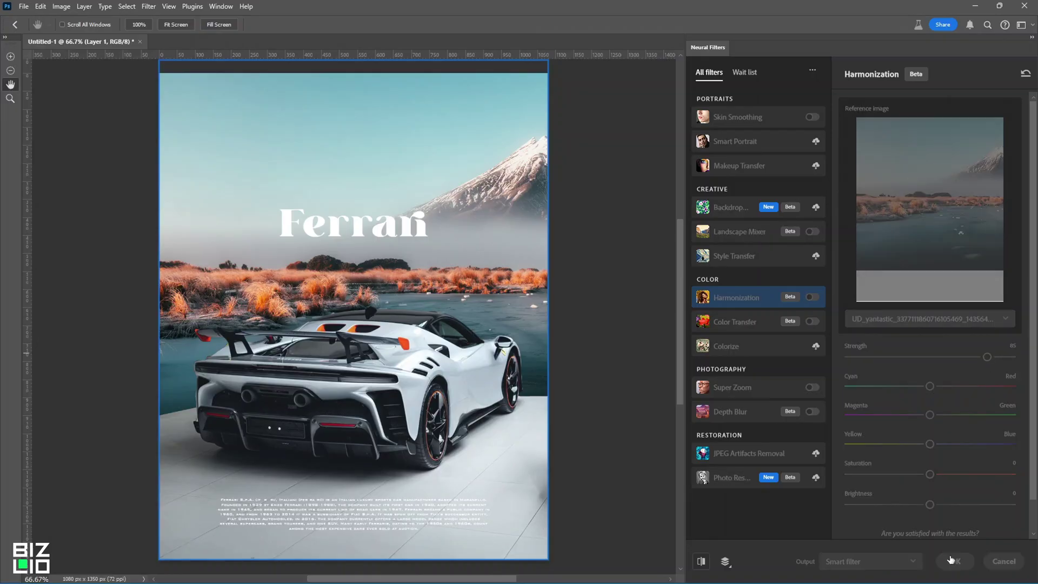
# Spread the words of the "Made By Bizlio Design" credit line apart by inserting wide gaps between them.
pyautogui.click(700, 362)
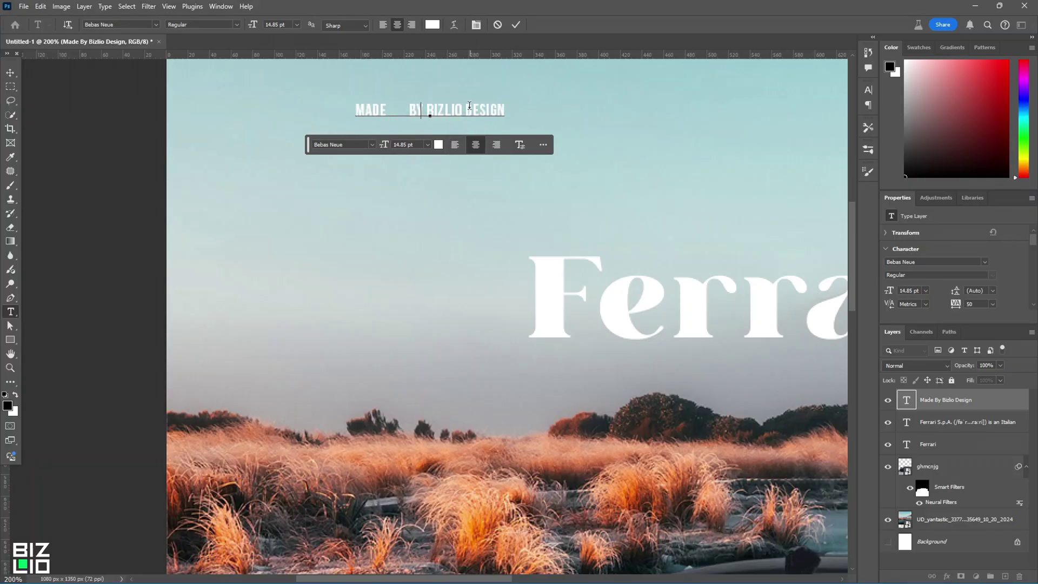
pyautogui.click(437, 110)
pyautogui.click(498, 111)
pyautogui.click(376, 111)
pyautogui.click(456, 113)
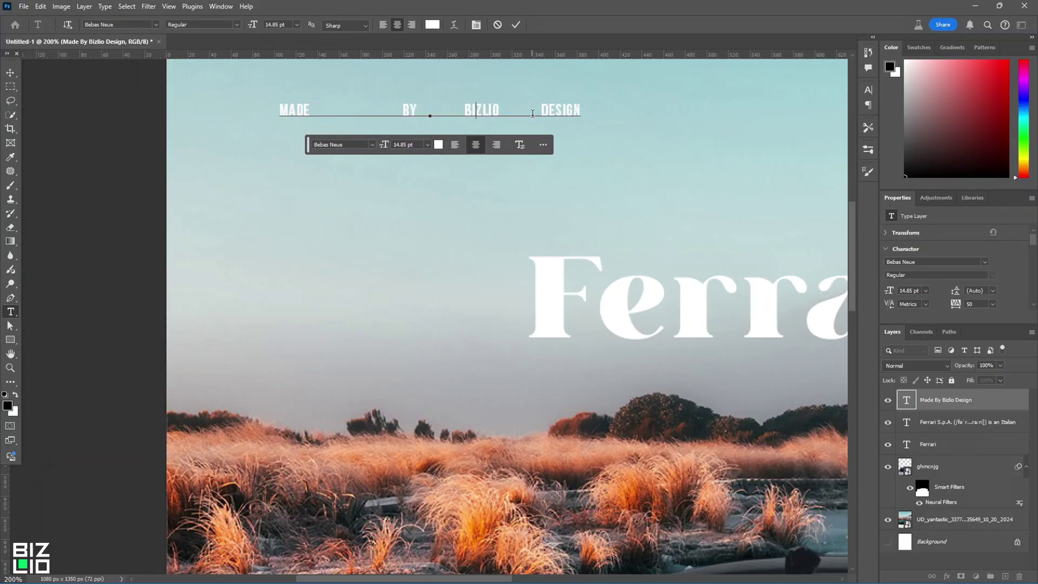
pyautogui.click(533, 114)
# Move the "Made By Bizlio Design" credit line directly beneath the Ferrari title and centre it there.
pyautogui.click(11, 72)
pyautogui.moveTo(607, 116)
pyautogui.mouseDown()
pyautogui.moveTo(398, 122)
pyautogui.moveTo(601, 123)
pyautogui.mouseUp()
pyautogui.hotkey('ctrl', '-')
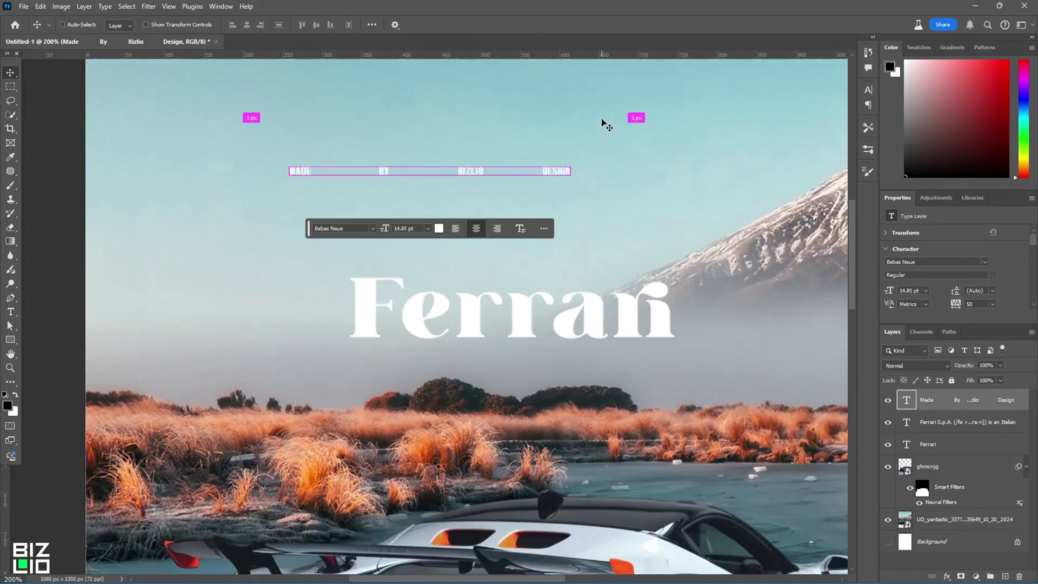
pyautogui.hotkey('ctrl', '-')
pyautogui.moveTo(460, 219); pyautogui.dragTo(508, 348)
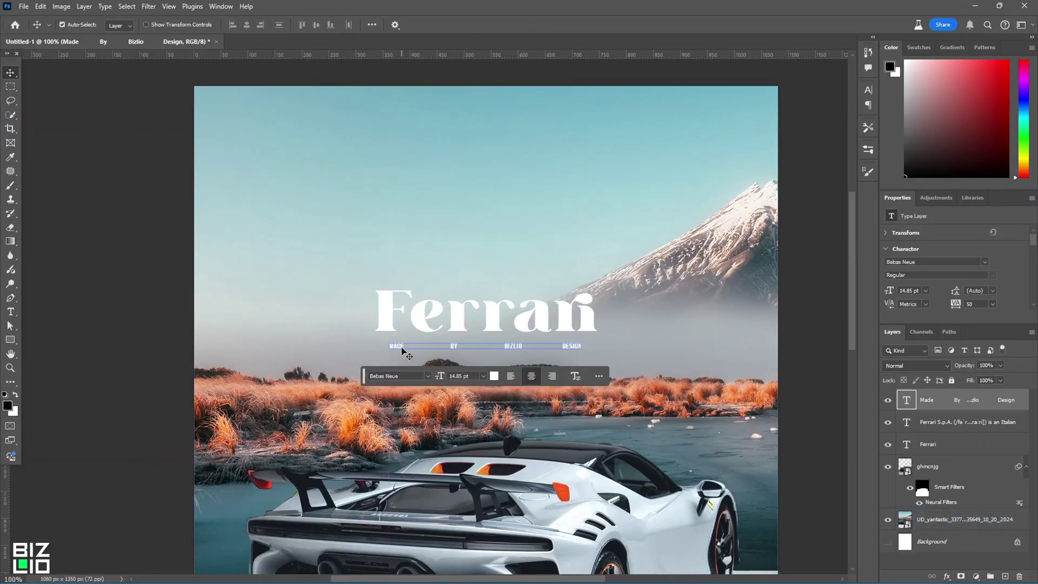
# Scale the credit line so that its ends align with both edges of the Ferrari title.
pyautogui.hotkey('ctrl', 't')
pyautogui.moveTo(389, 349); pyautogui.dragTo(377, 350)
pyautogui.moveTo(582, 350); pyautogui.dragTo(596, 350)
pyautogui.press('Return')
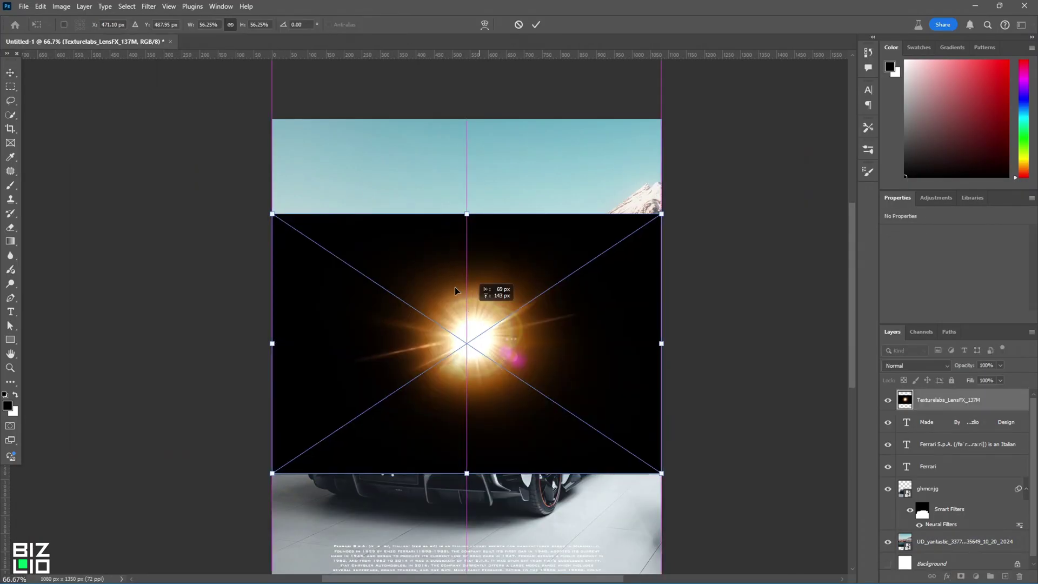
# Blend the Texturelabs_LensFX_137M flare in Screen mode and position its sun in the sky's upper-left corner.
pyautogui.moveTo(464, 313); pyautogui.dragTo(396, 207)
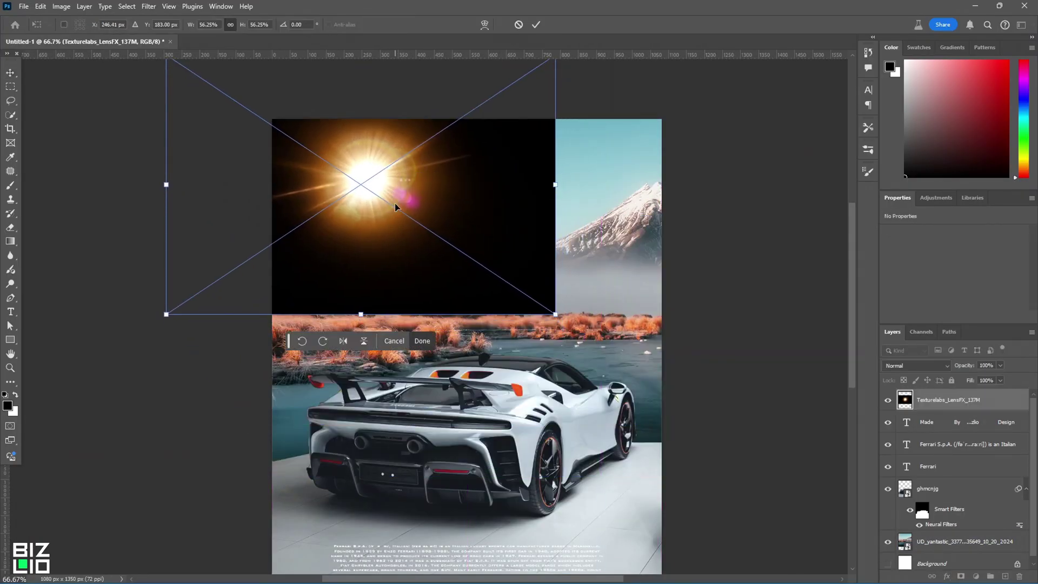
pyautogui.click(900, 364)
pyautogui.click(897, 371)
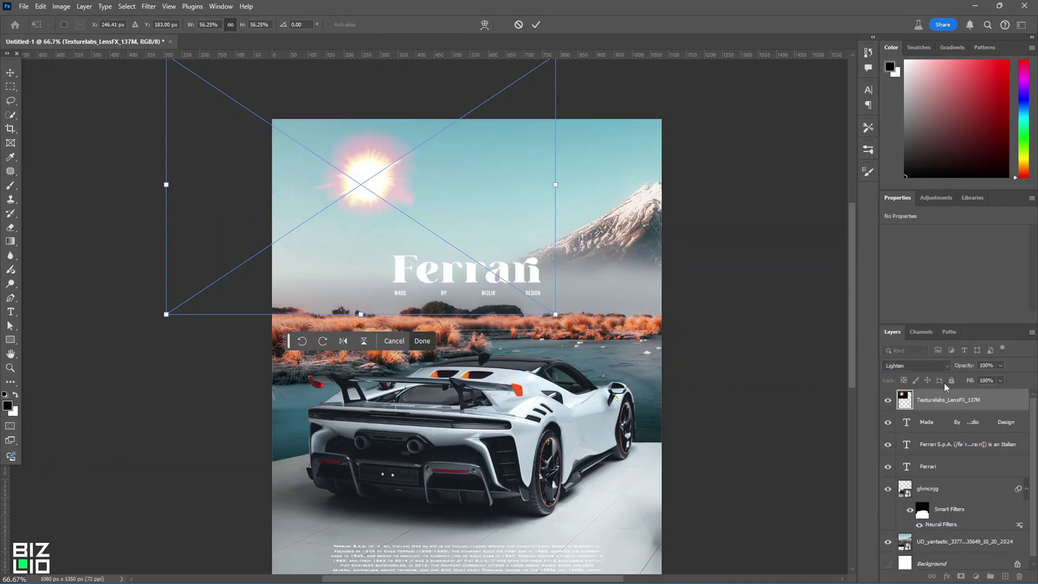
pyautogui.click(944, 367)
pyautogui.click(918, 398)
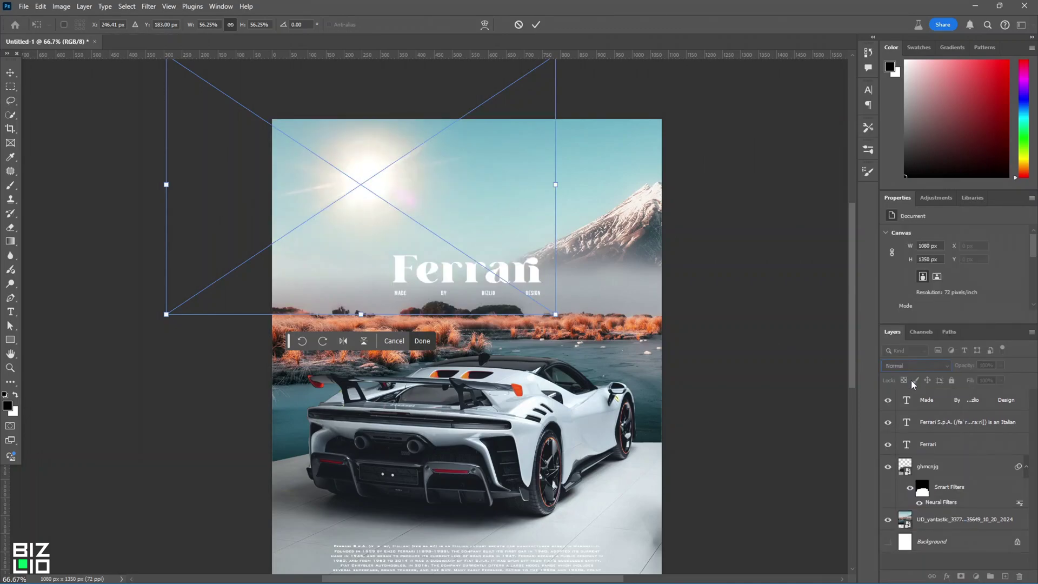
pyautogui.moveTo(377, 188); pyautogui.dragTo(318, 172)
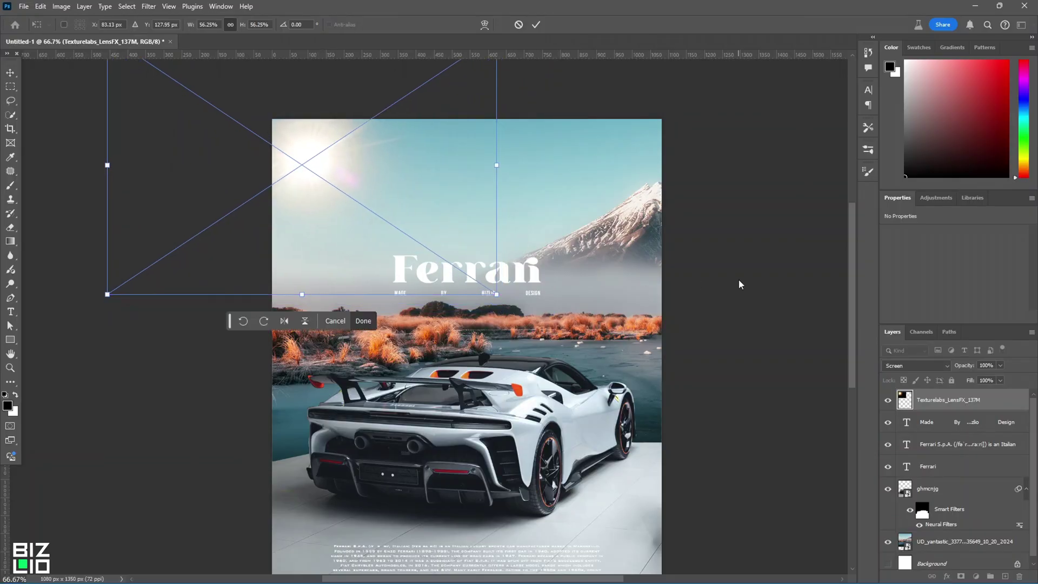
# Blend the Texturelabs_LensFX_197XL lens texture in Screen mode and position its reflections over the car.
pyautogui.scroll(-1, 571, 354)
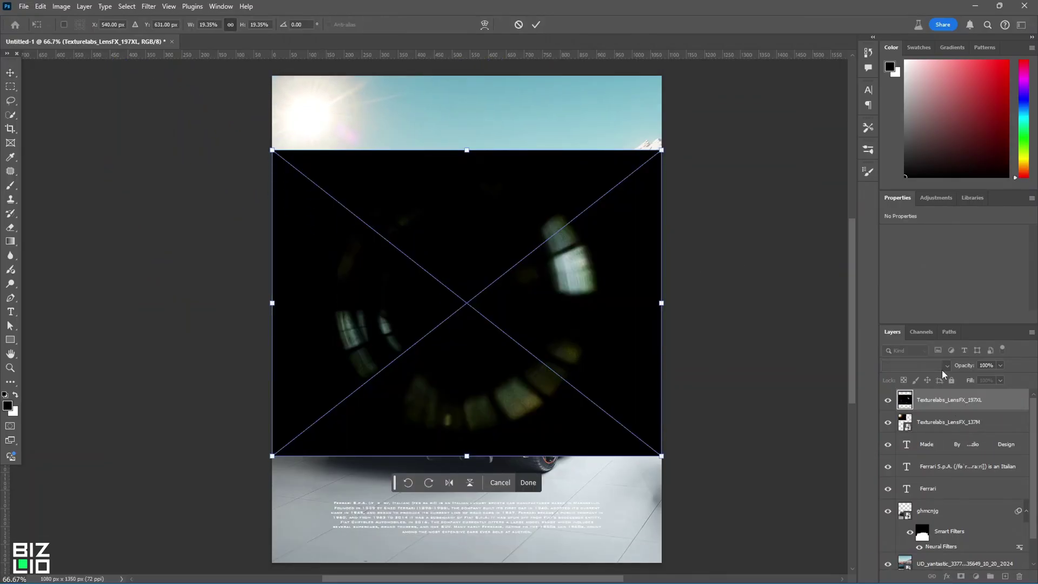
pyautogui.click(940, 368)
pyautogui.click(920, 371)
pyautogui.click(927, 368)
pyautogui.click(917, 380)
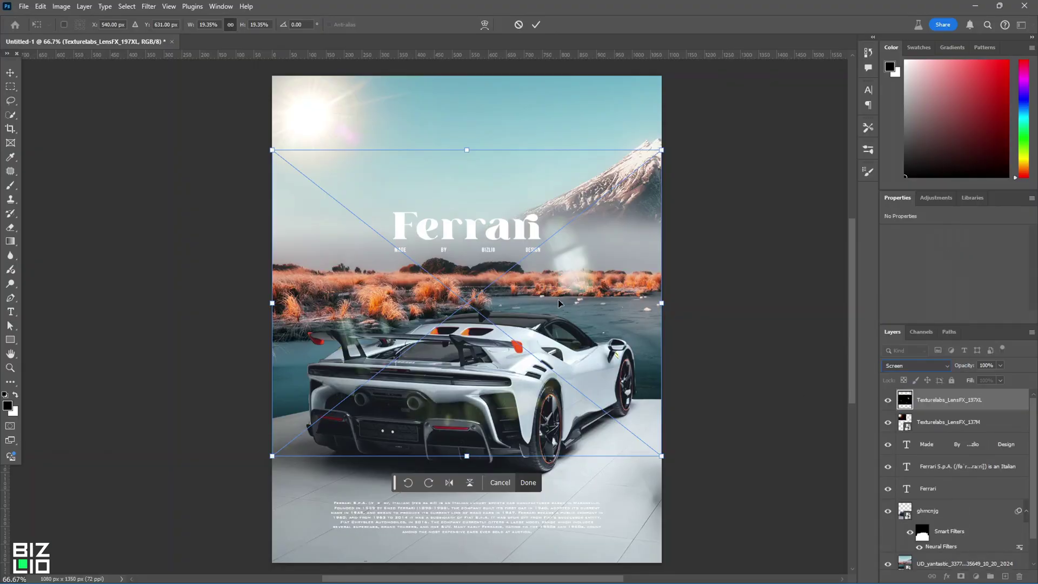
pyautogui.moveTo(580, 270); pyautogui.dragTo(576, 207)
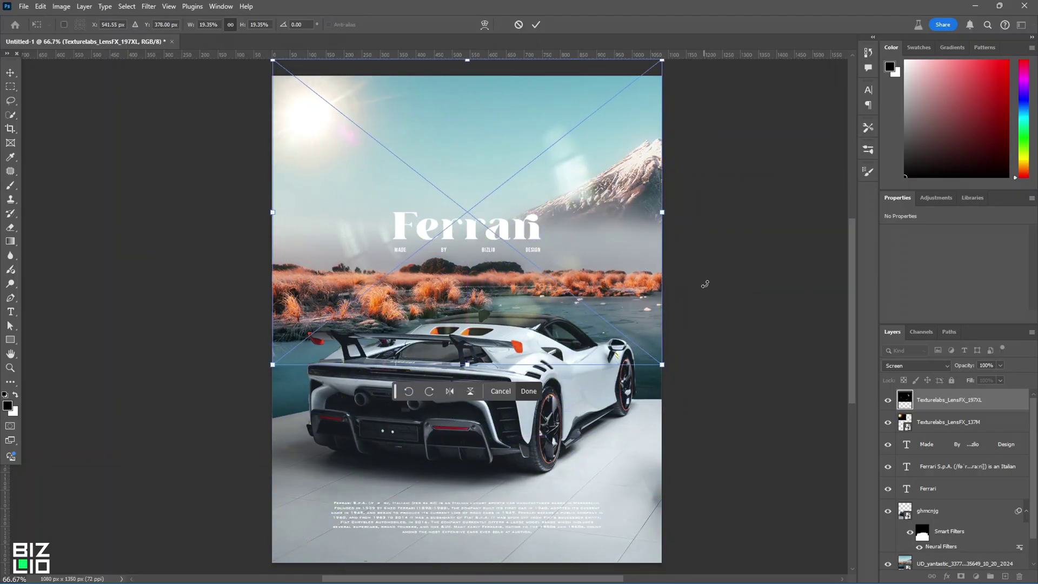
pyautogui.click(13, 74)
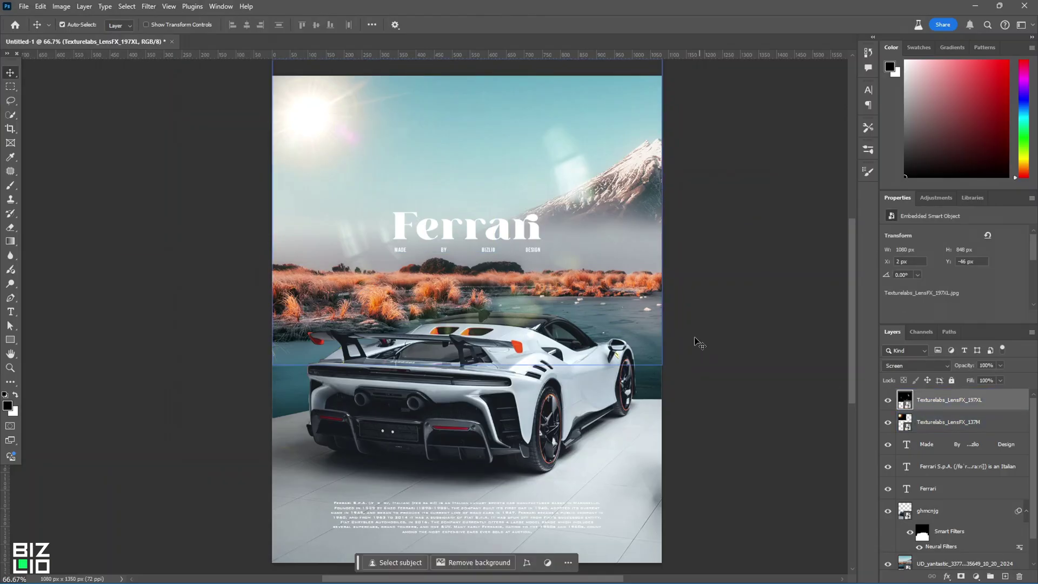
pyautogui.moveTo(575, 226); pyautogui.dragTo(575, 390)
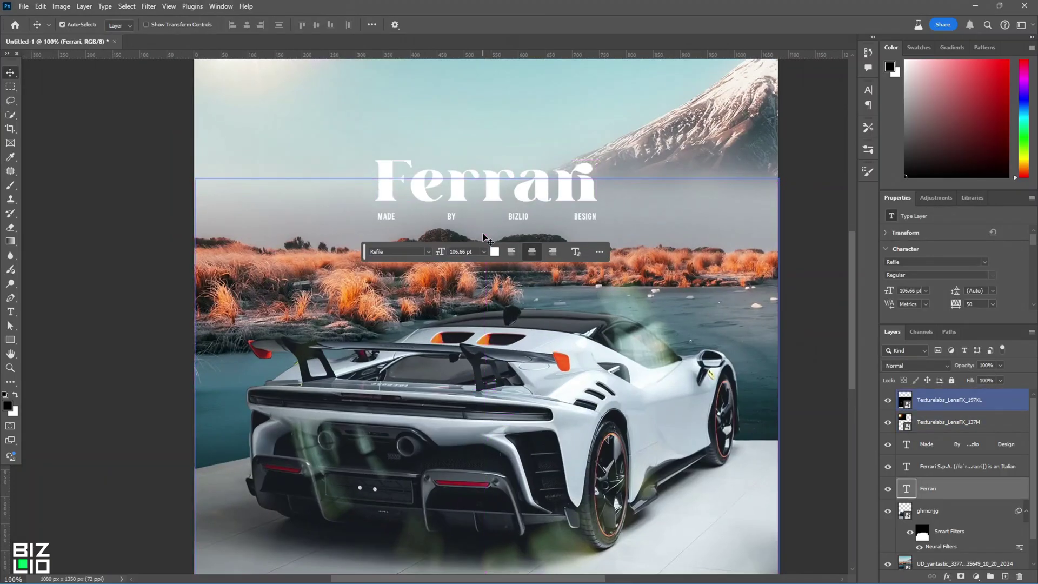
# Recolour the last two letters, "ri", of the Ferrari title orange with hex value ff7800.
pyautogui.moveTo(532, 206); pyautogui.dragTo(576, 212)
pyautogui.press('t')
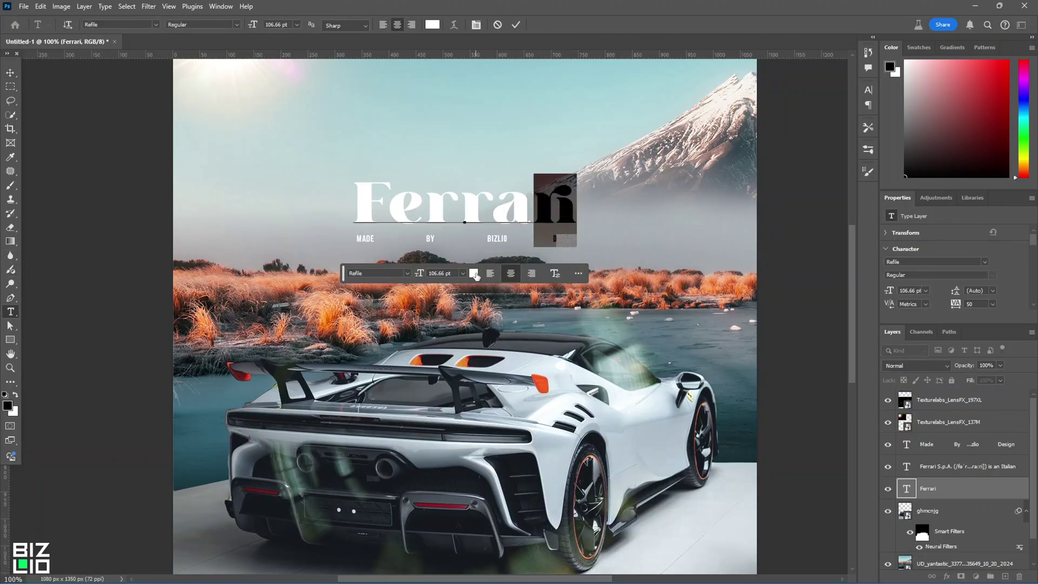
pyautogui.click(474, 273)
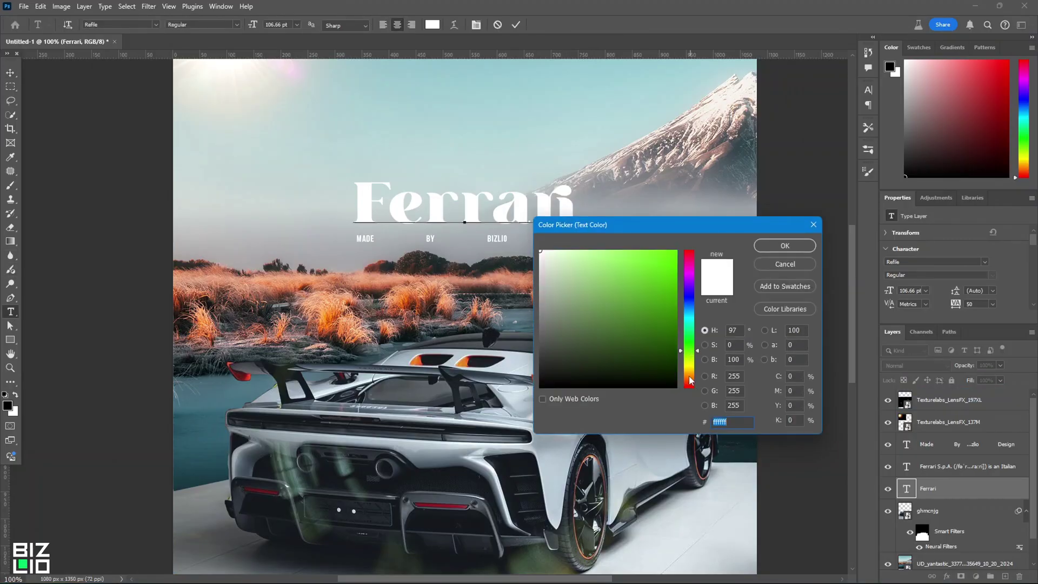
pyautogui.click(691, 376)
pyautogui.moveTo(690, 372); pyautogui.dragTo(689, 379)
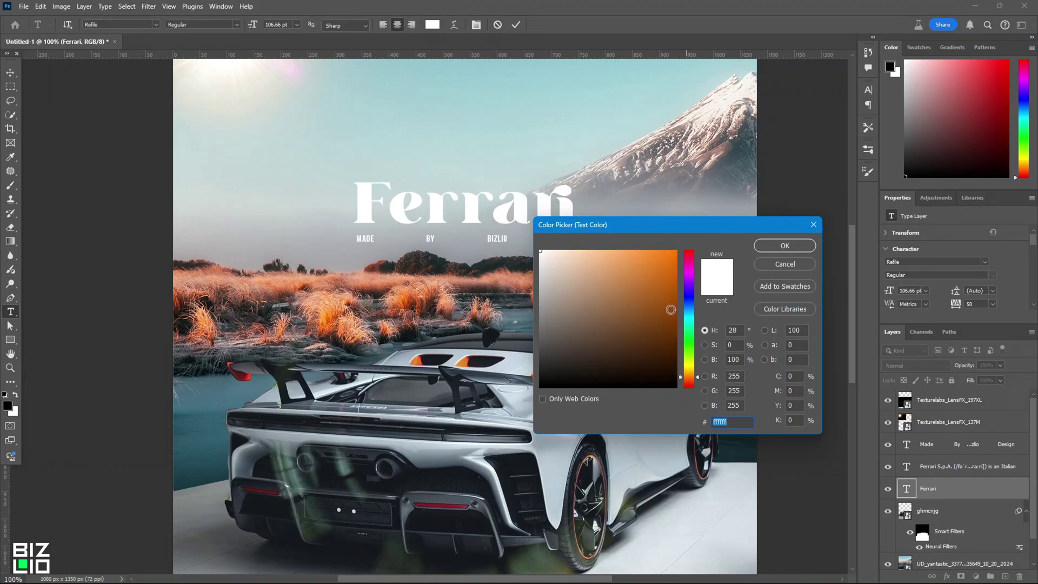
pyautogui.write('ee7b15')
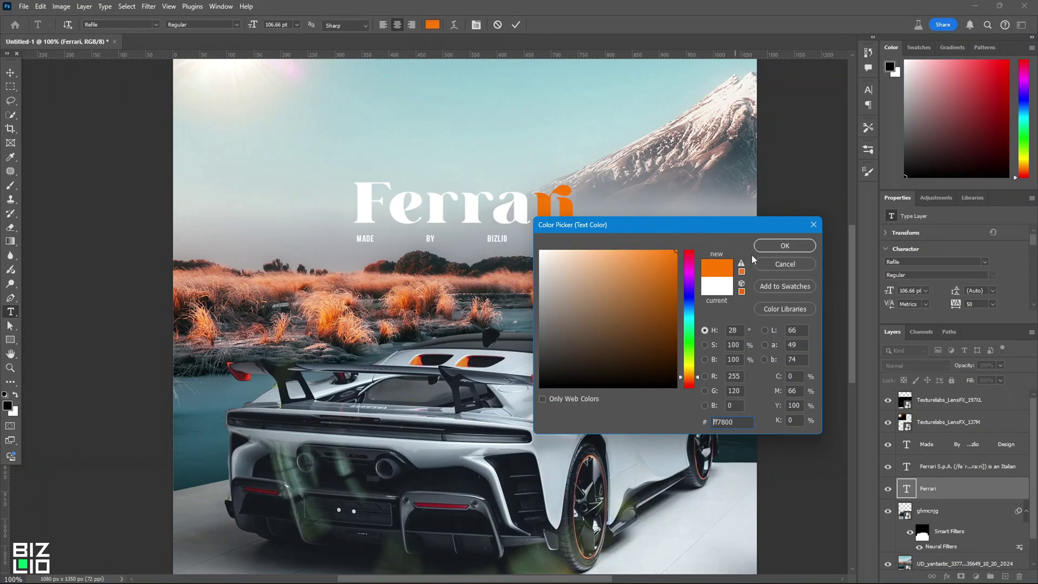
pyautogui.click(785, 246)
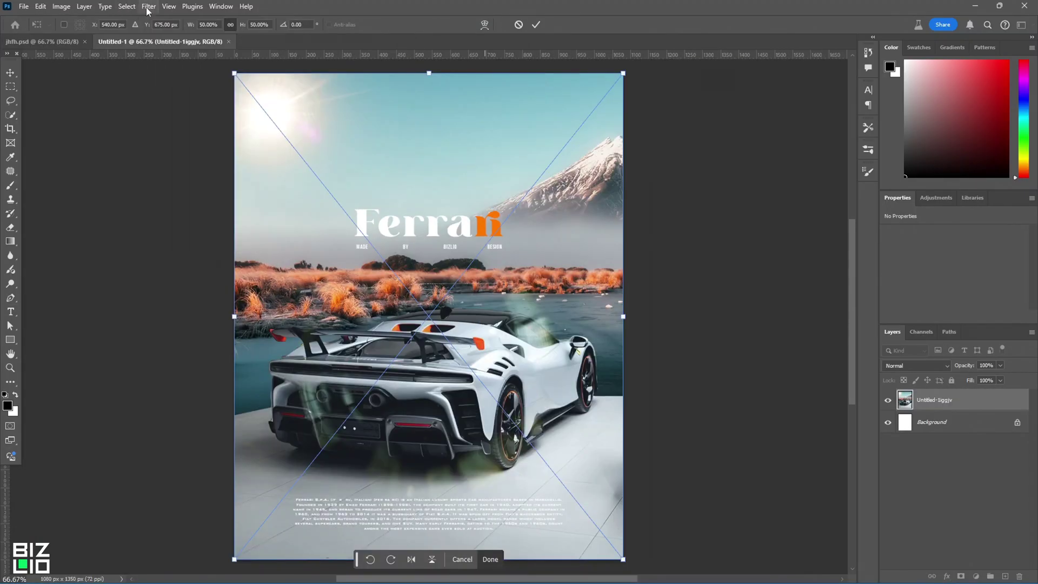
# Commit the flattened poster image at 50% scale so it fills the new document's canvas, and select its layer.
pyautogui.press('Return')
pyautogui.click(132, 208)
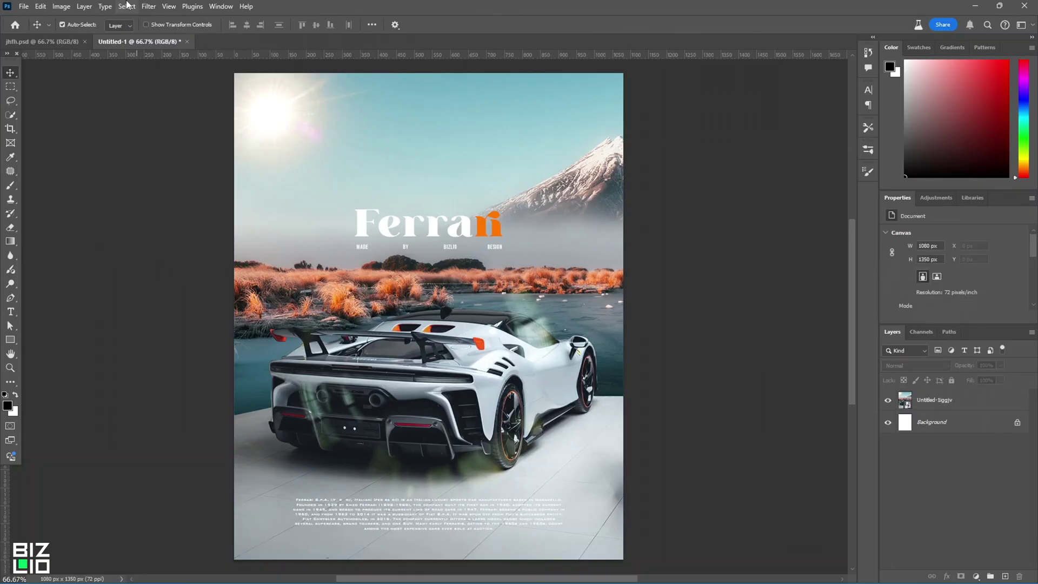
pyautogui.click(344, 180)
# Grade the poster image in the Camera Raw Filter with exposure -0.35, temperature -9, contrast +19 and saturation +15.
pyautogui.click(147, 7)
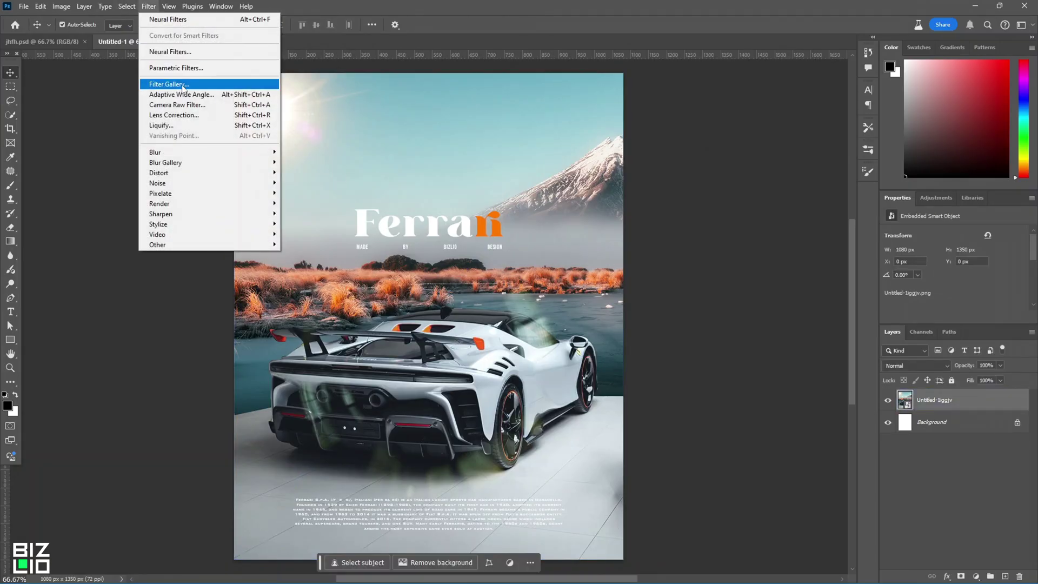
pyautogui.click(183, 104)
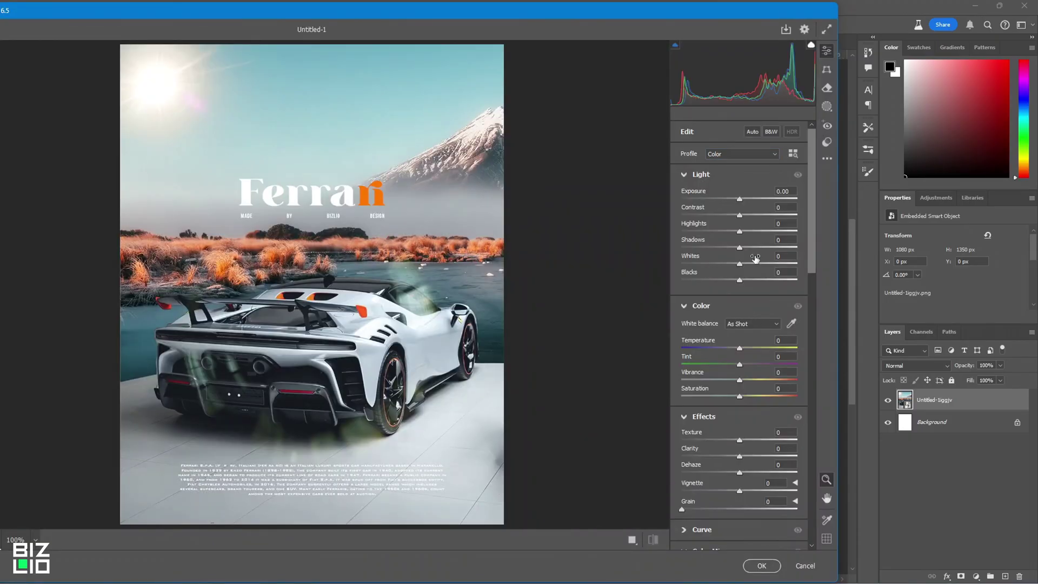
pyautogui.moveTo(739, 199); pyautogui.dragTo(736, 200)
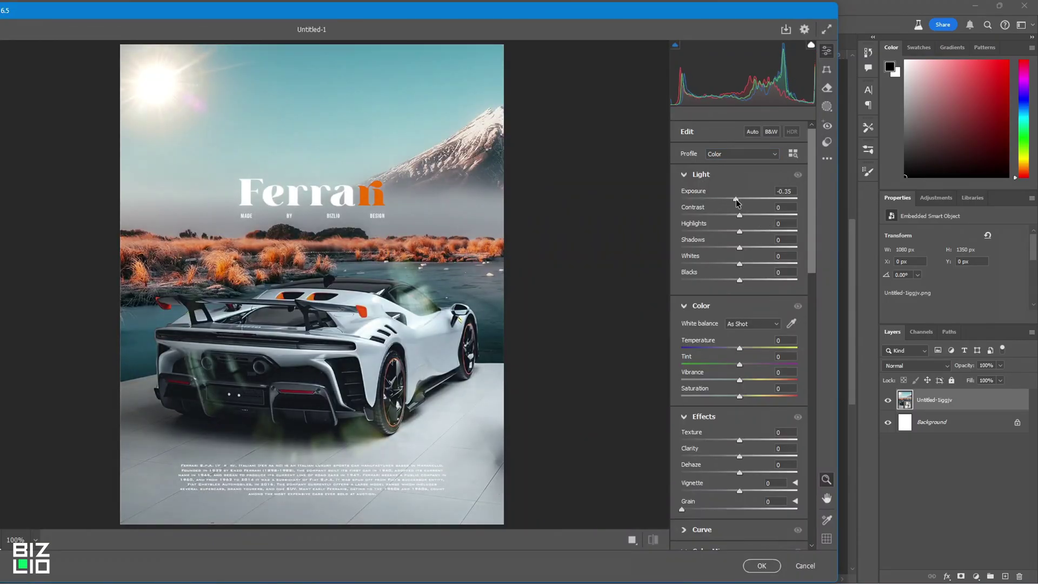
pyautogui.scroll(-3, 727, 432)
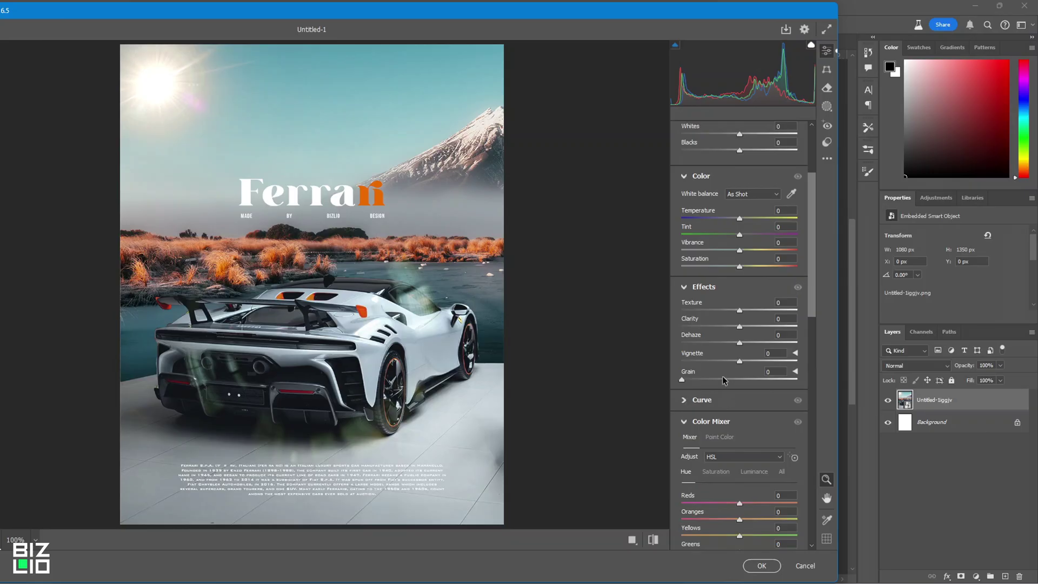
pyautogui.scroll(3, 723, 378)
pyautogui.moveTo(740, 349); pyautogui.dragTo(733, 349)
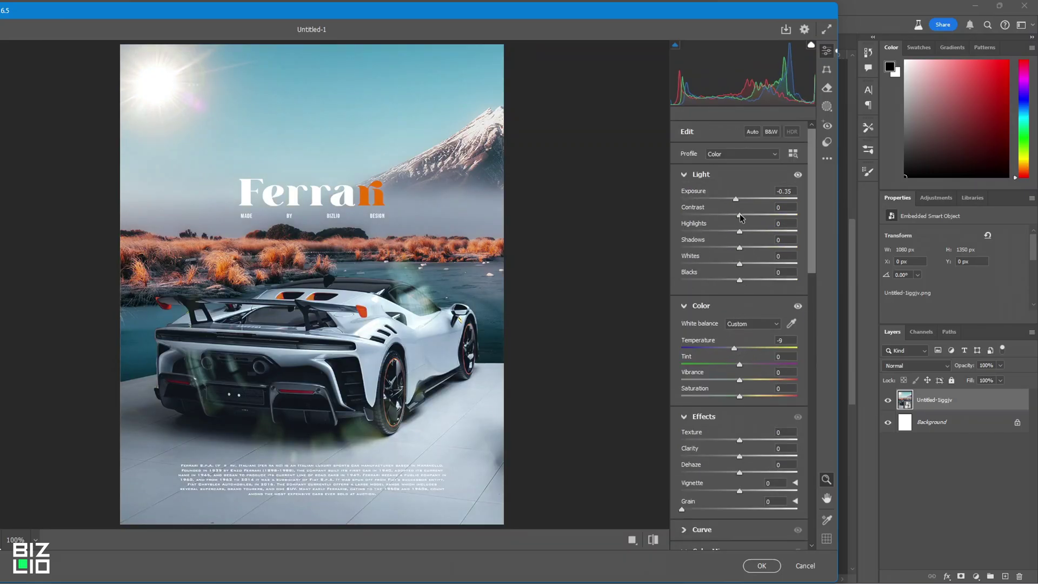
pyautogui.moveTo(739, 214); pyautogui.dragTo(751, 215)
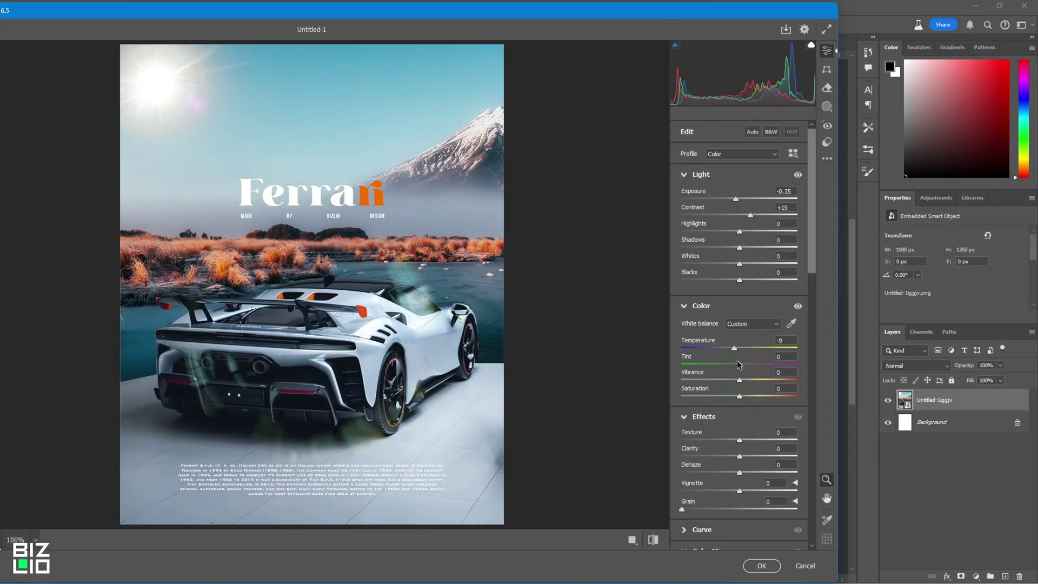
pyautogui.moveTo(740, 398); pyautogui.dragTo(748, 398)
# Set the Camera Raw vignette to -18 and the sharpening to 13.
pyautogui.scroll(-2, 726, 360)
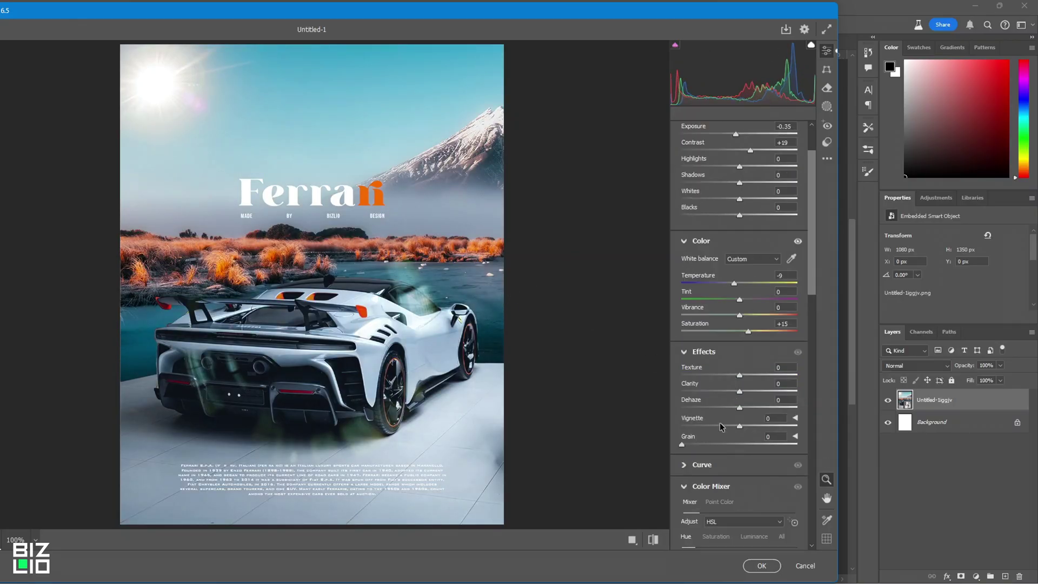
pyautogui.moveTo(739, 427); pyautogui.dragTo(730, 426)
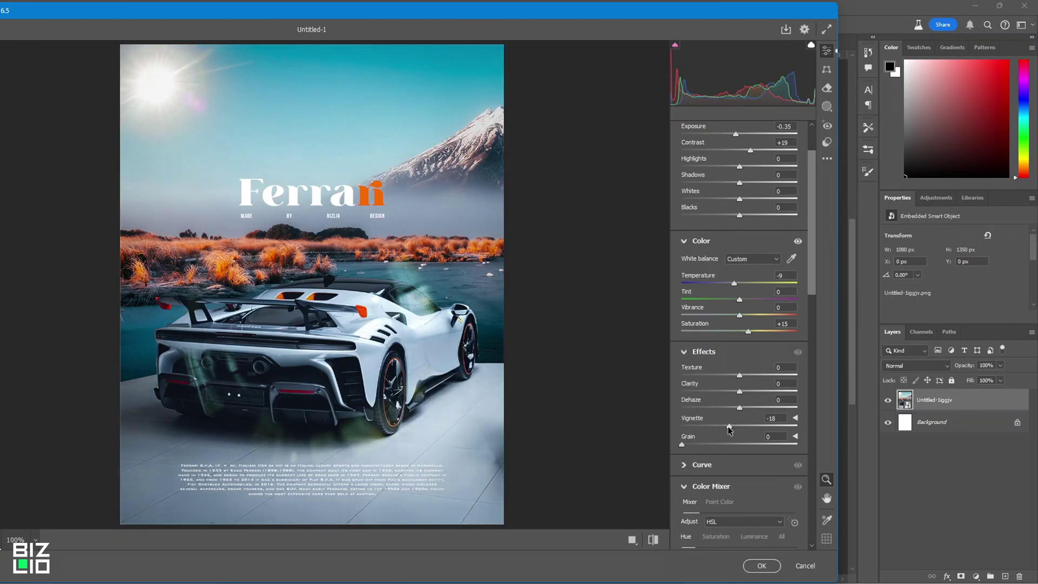
pyautogui.scroll(2, 728, 362)
pyautogui.scroll(-14, 728, 361)
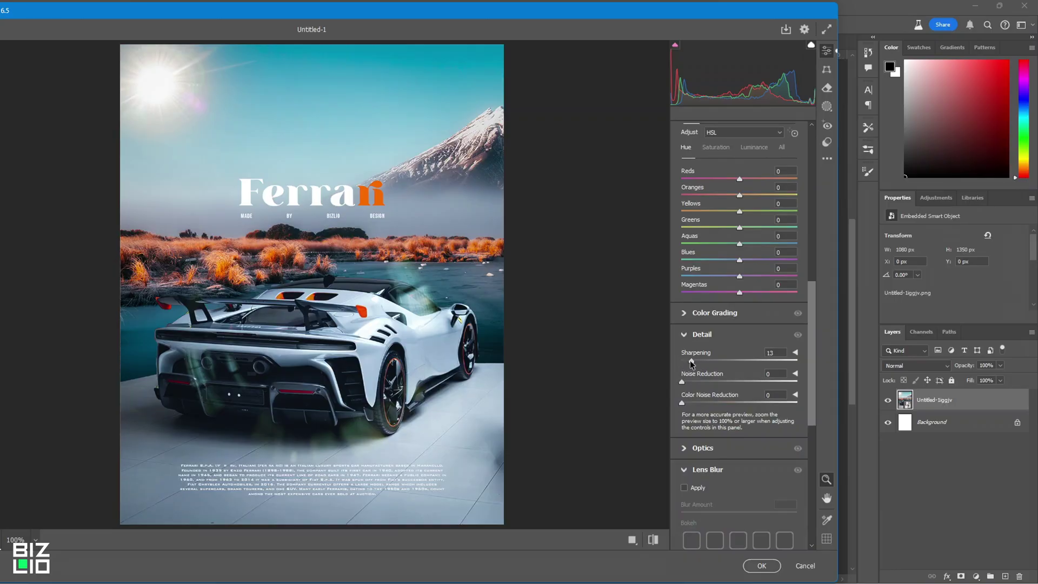
pyautogui.moveTo(739, 293)
pyautogui.mouseDown()
pyautogui.moveTo(711, 293)
pyautogui.moveTo(734, 296)
pyautogui.mouseUp()
pyautogui.scroll(-2, 741, 299)
pyautogui.scroll(5, 740, 324)
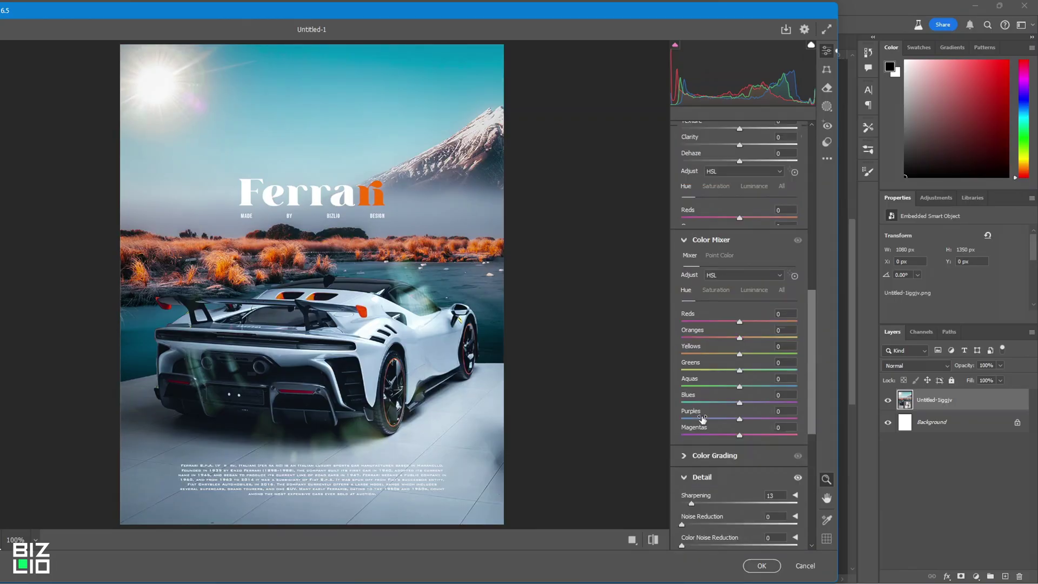